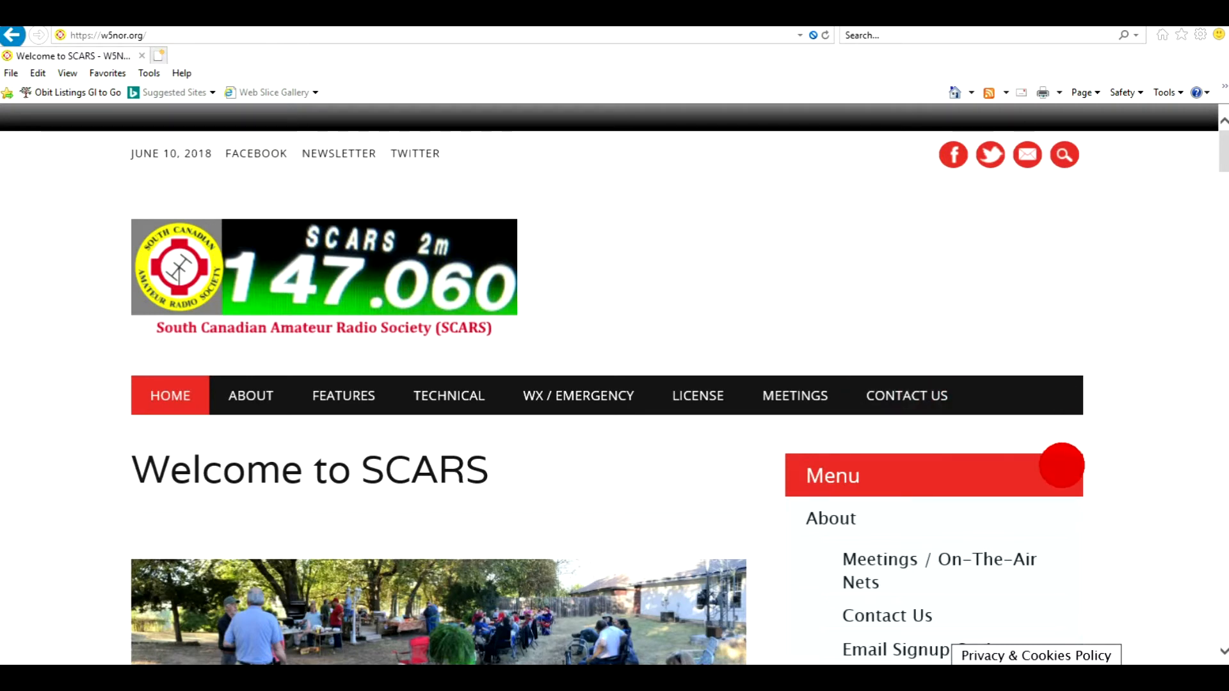
Step: Open the Codeplugs page listed under Digital Radio on the SCARS website
{"action": "scroll", "coordinate": [1101, 455], "scroll_direction": "down", "scroll_amount": 5}
{"action": "scroll", "coordinate": [1101, 456], "scroll_direction": "down", "scroll_amount": 6}
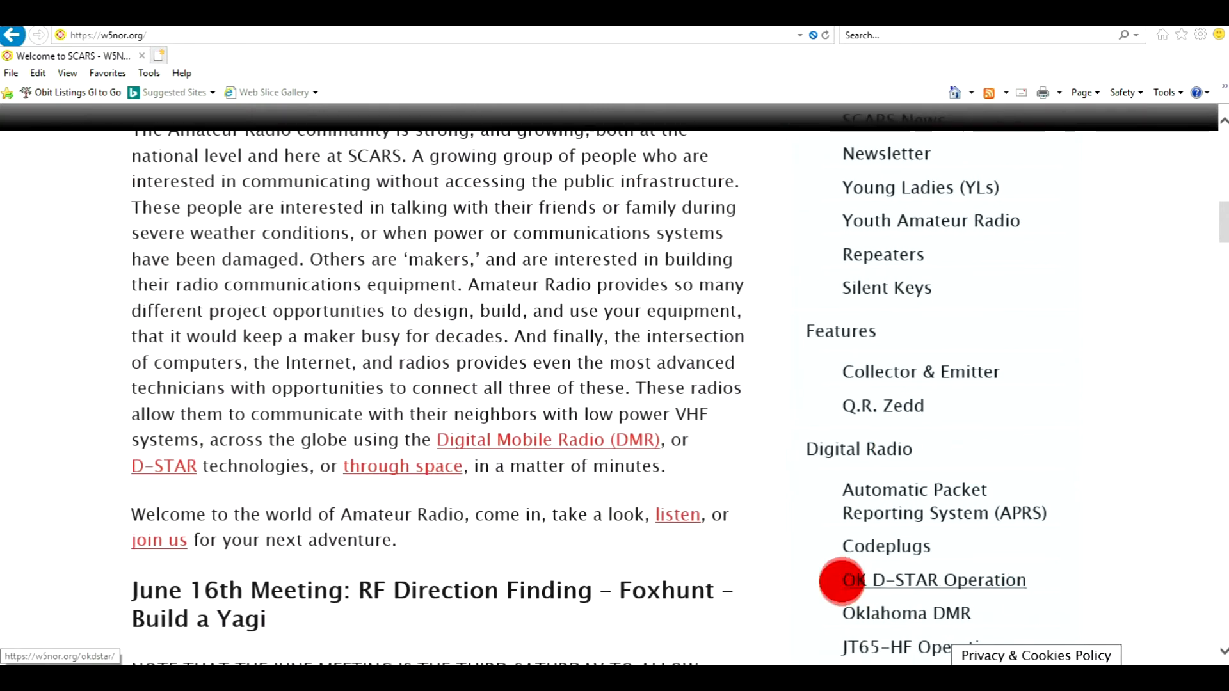
{"action": "left_click", "coordinate": [870, 546]}
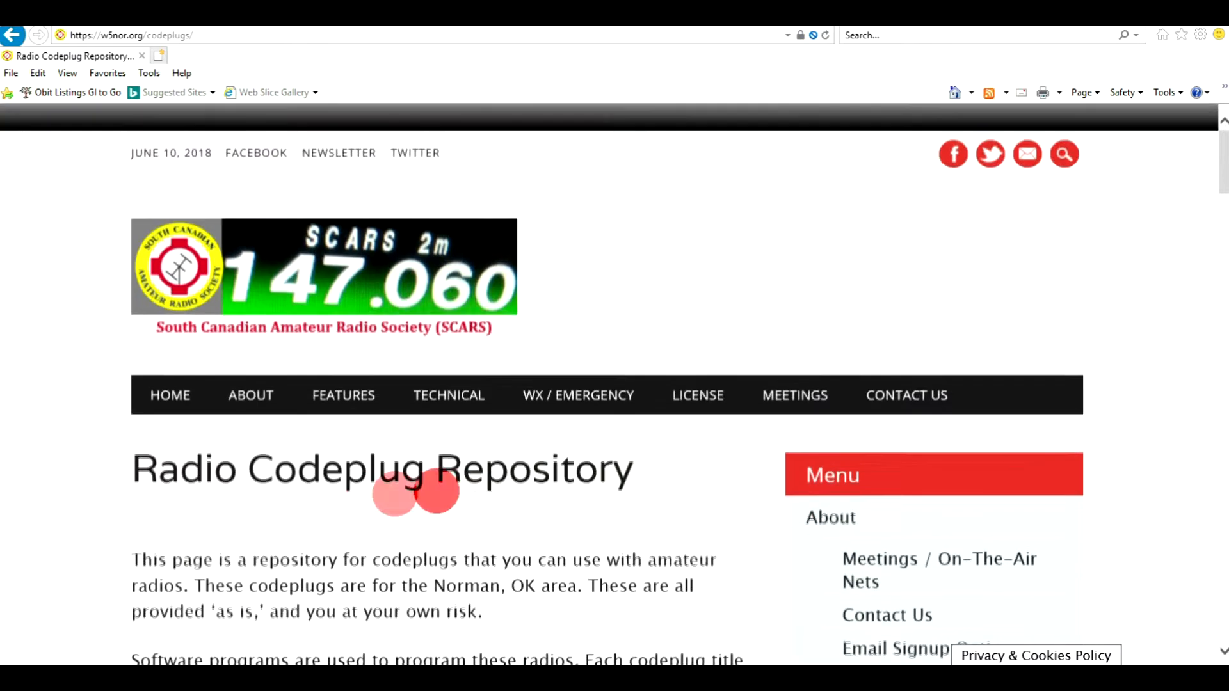
Step: In the Radioddity GD-77 Version 3.1.1 section, start saving the target of the W5NOR Oklahoma Codeplug link
{"action": "scroll", "coordinate": [547, 503], "scroll_direction": "down", "scroll_amount": 3}
{"action": "scroll", "coordinate": [546, 504], "scroll_direction": "down", "scroll_amount": 4}
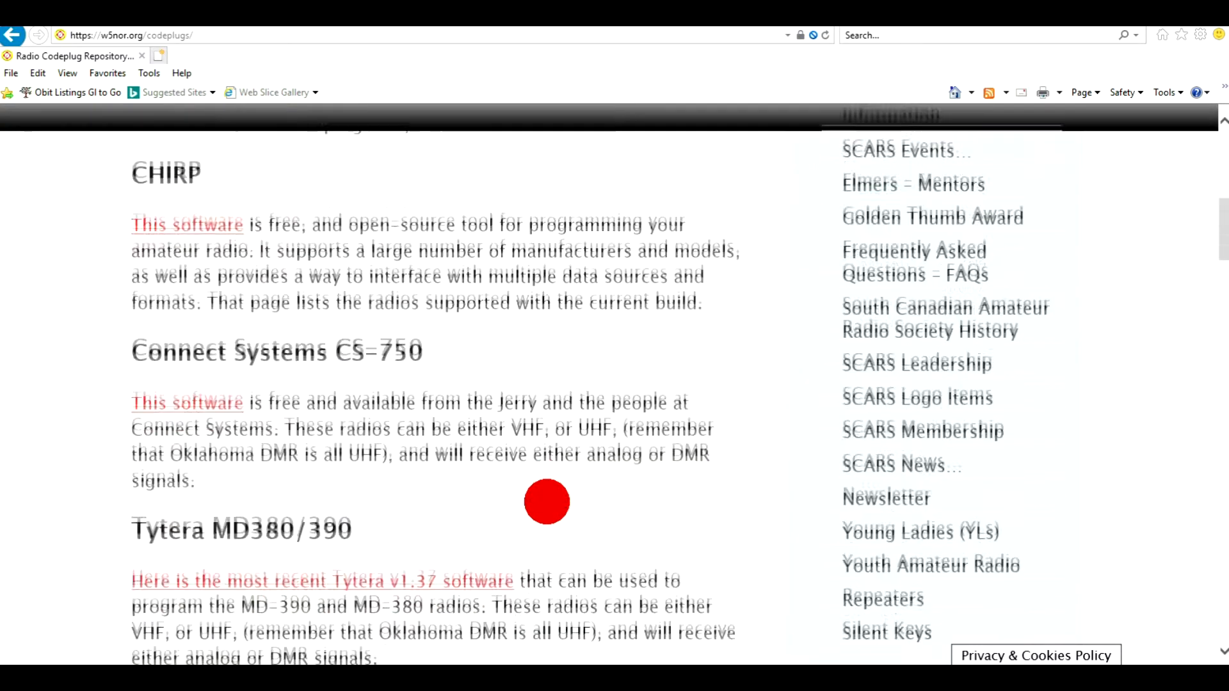
{"action": "scroll", "coordinate": [384, 473], "scroll_direction": "down", "scroll_amount": 2}
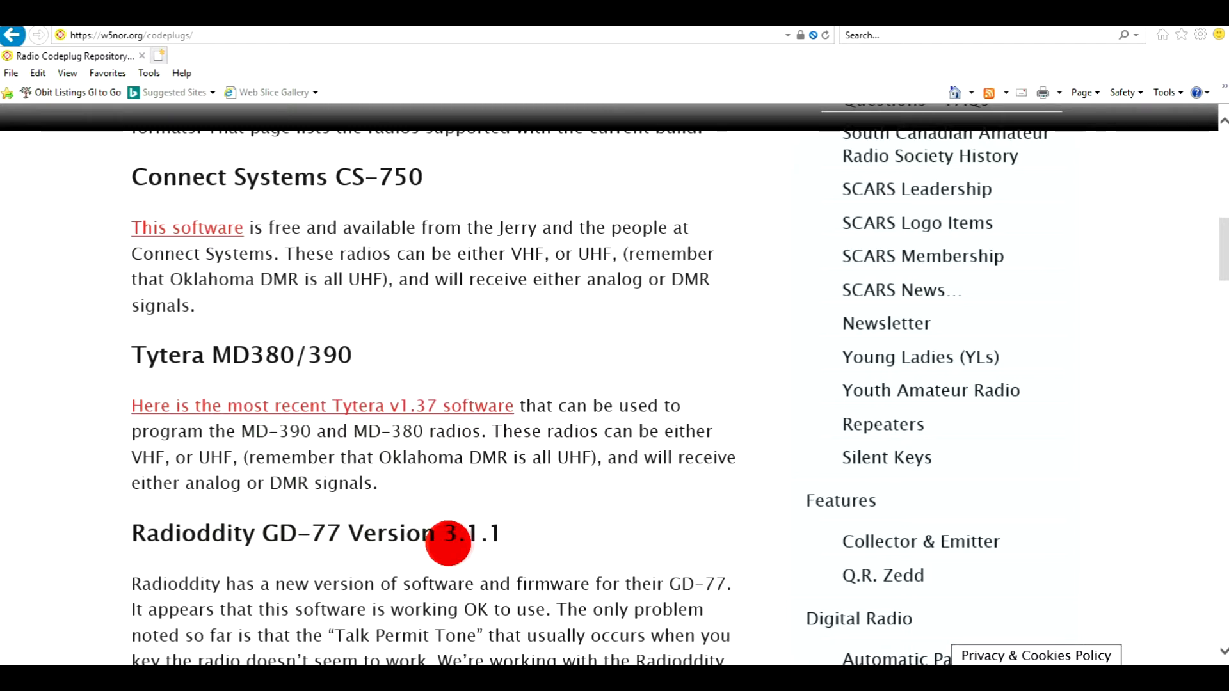
{"action": "scroll", "coordinate": [483, 542], "scroll_direction": "down", "scroll_amount": 3}
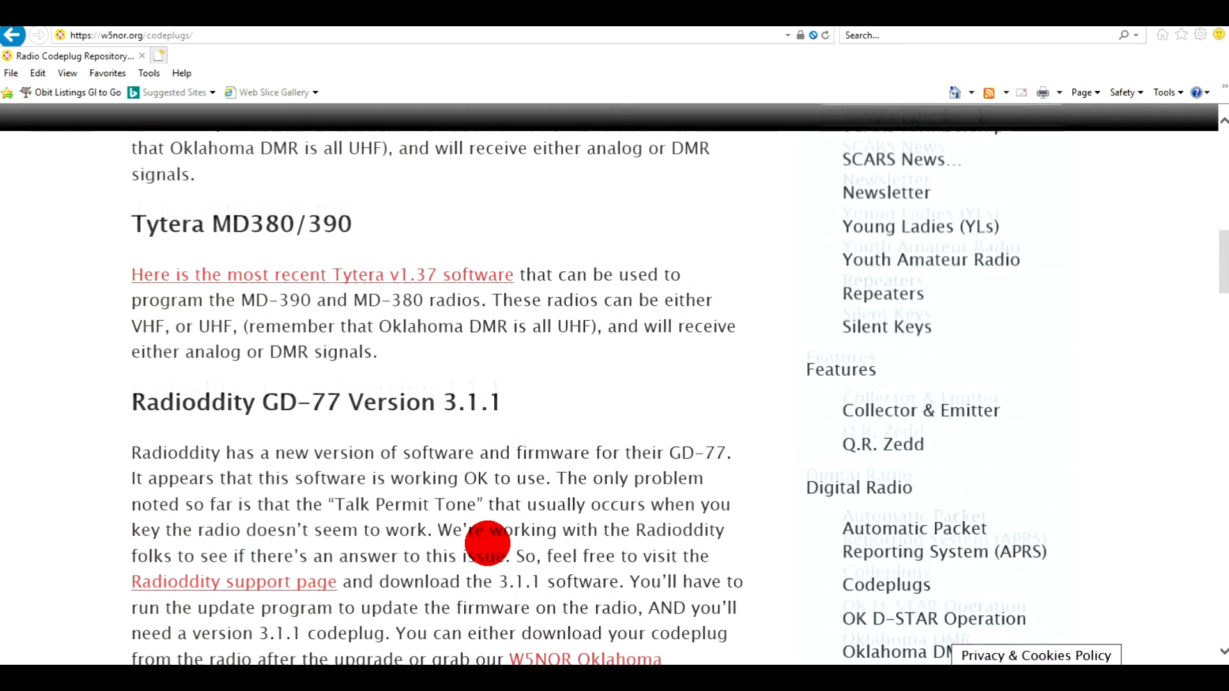
{"action": "scroll", "coordinate": [503, 534], "scroll_direction": "down", "scroll_amount": 3}
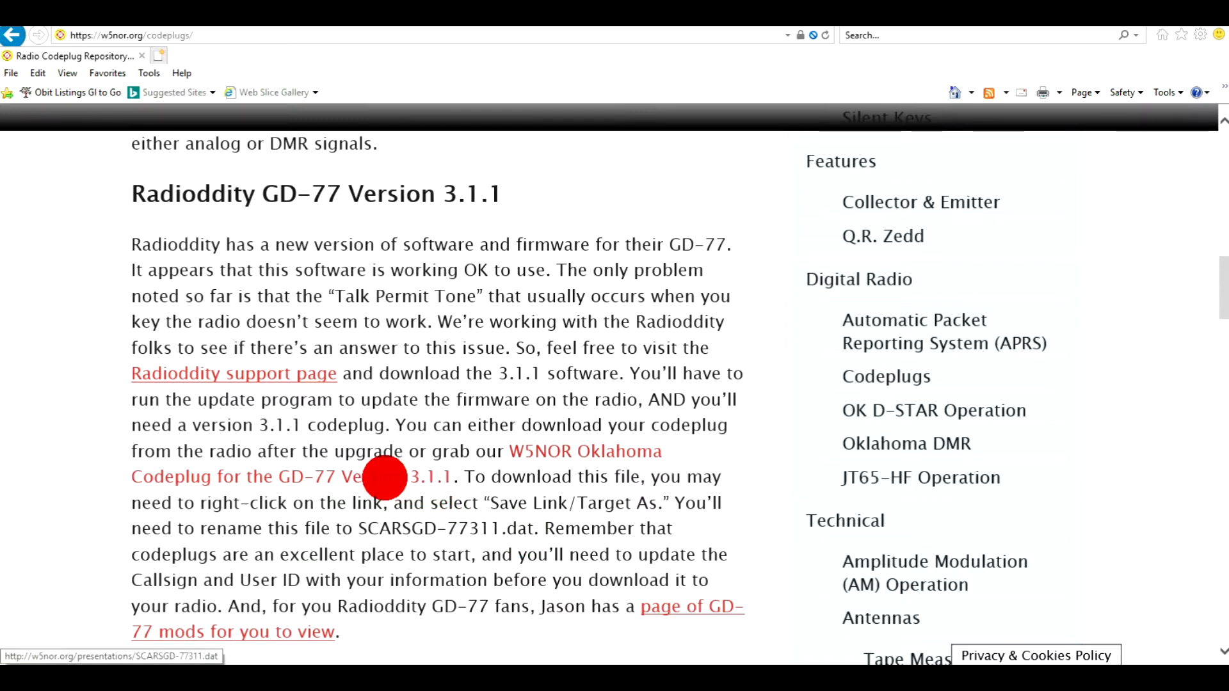
{"action": "right_click", "coordinate": [412, 477]}
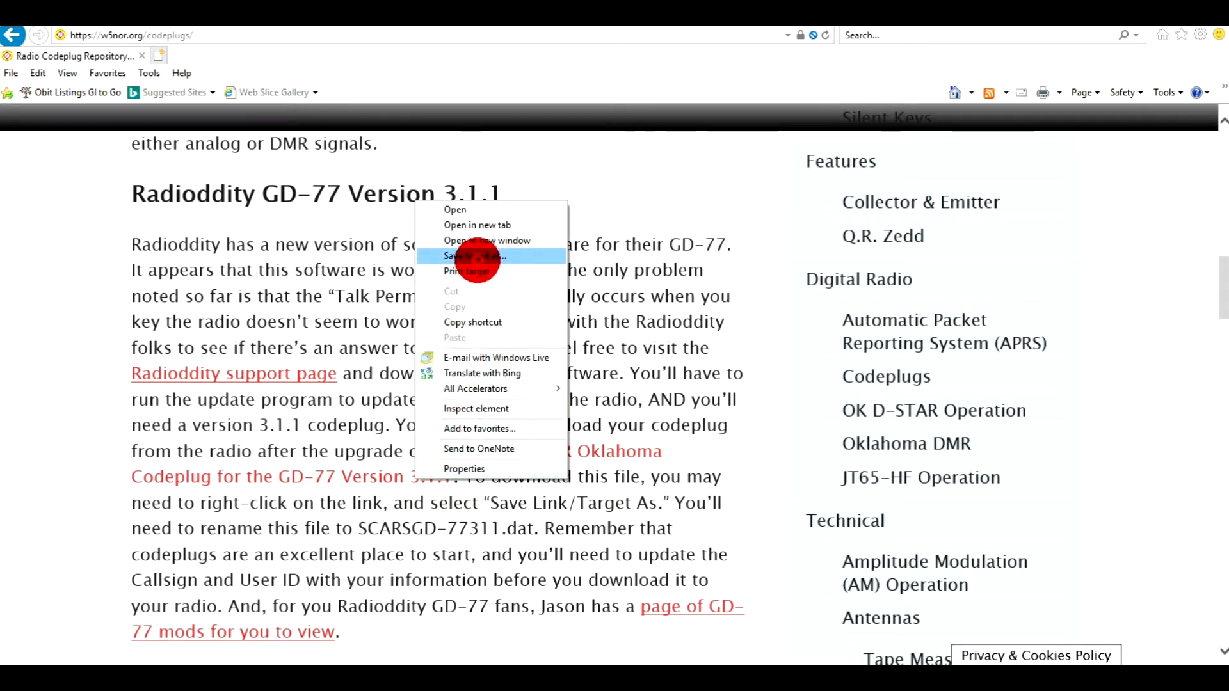
{"action": "left_click", "coordinate": [477, 256]}
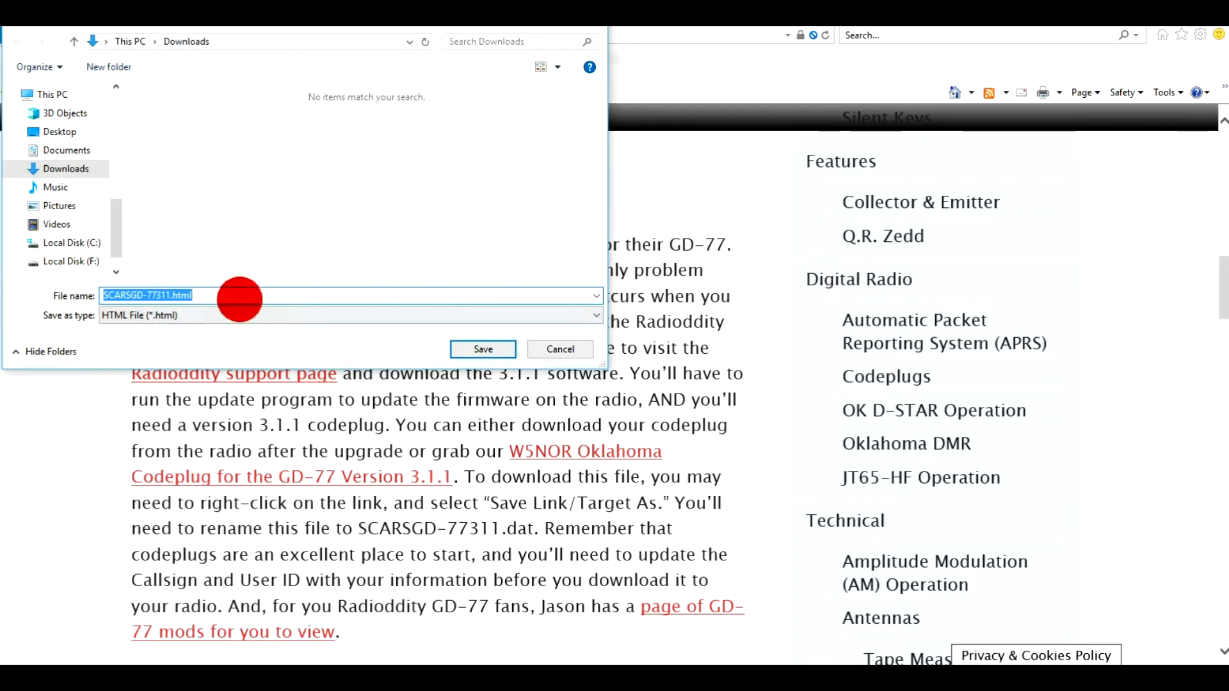
Step: Save the codeplug in Downloads as SCARSGD-77311.dat, replacing the existing file, and dismiss the download notification
{"action": "left_click", "coordinate": [236, 296]}
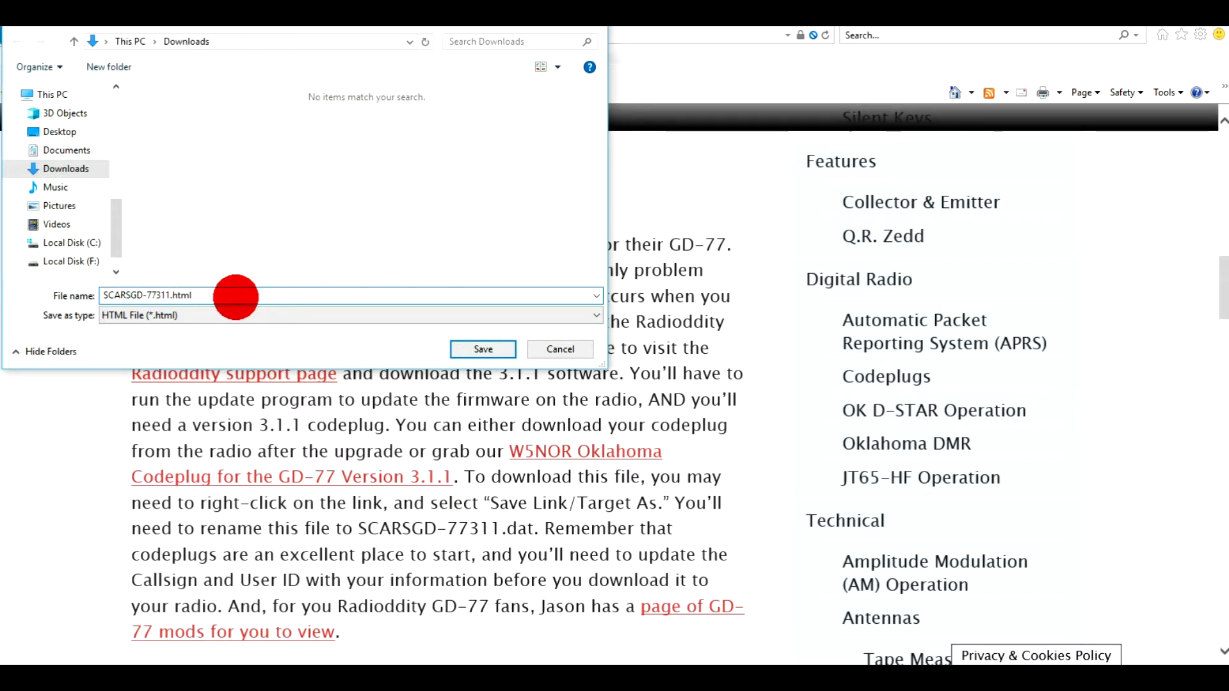
{"action": "key", "text": "BackSpace"}
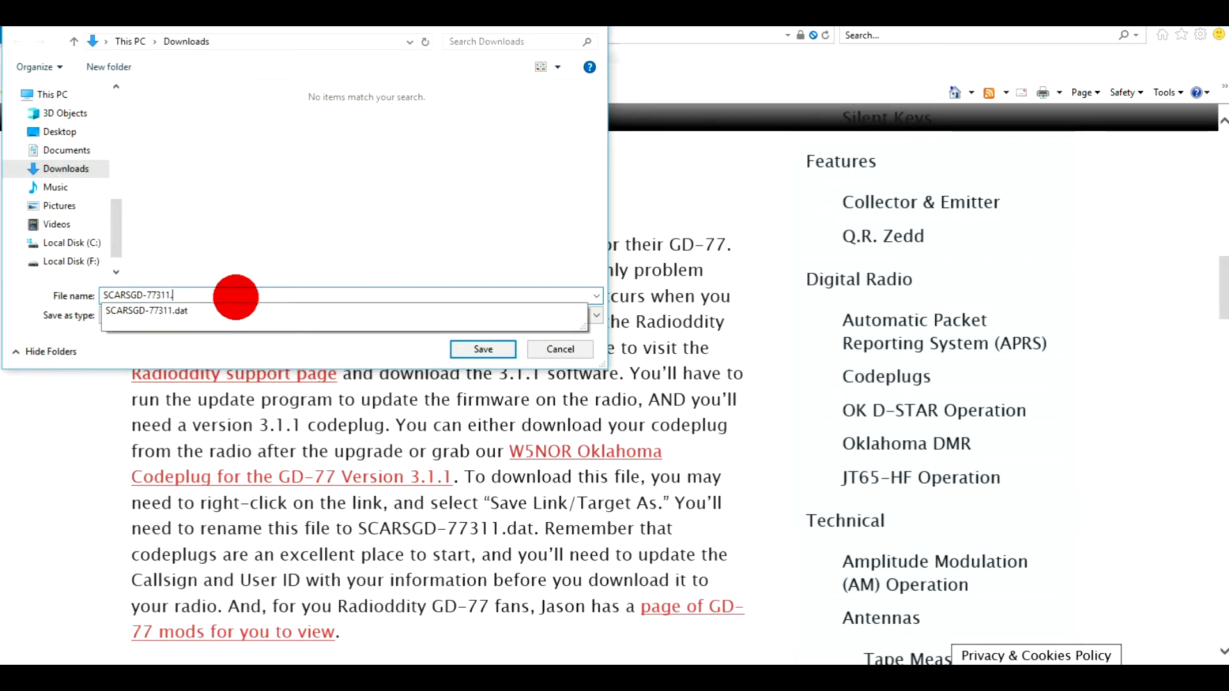
{"action": "type", "text": "D"}
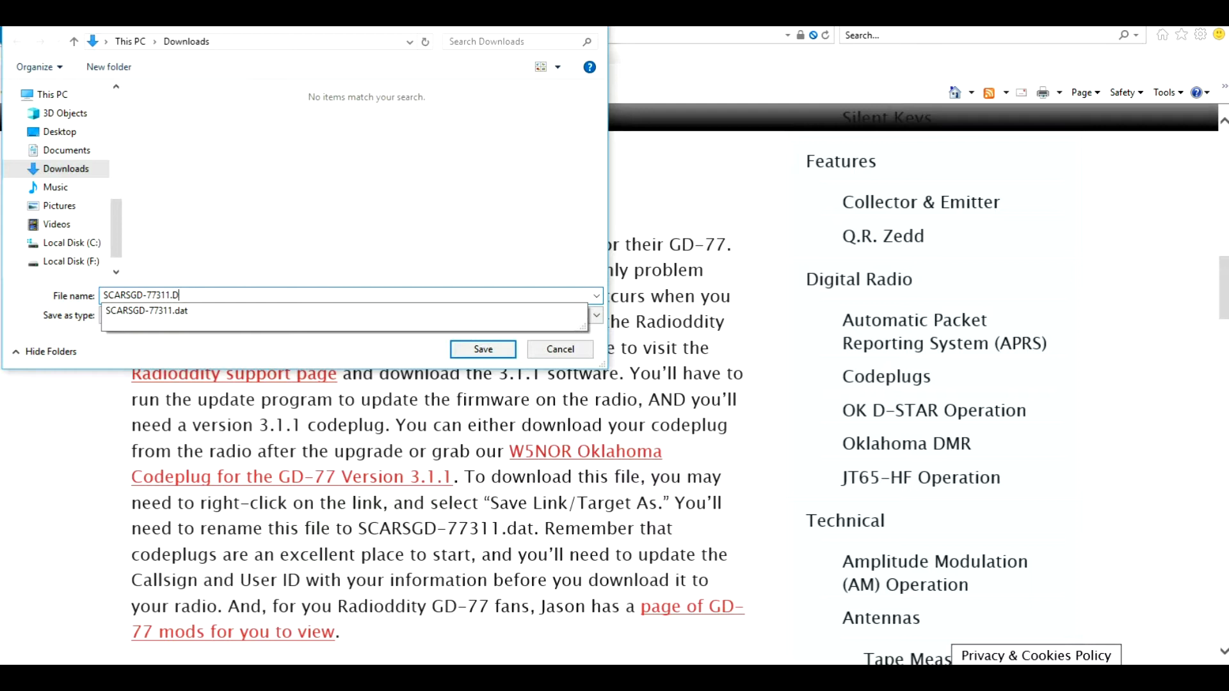
{"action": "type", "text": "cat"}
{"action": "key", "text": "BackSpace"}
{"action": "key", "text": "BackSpace"}
{"action": "key", "text": "BackSpace"}
{"action": "type", "text": "dat"}
{"action": "left_click", "coordinate": [235, 297]}
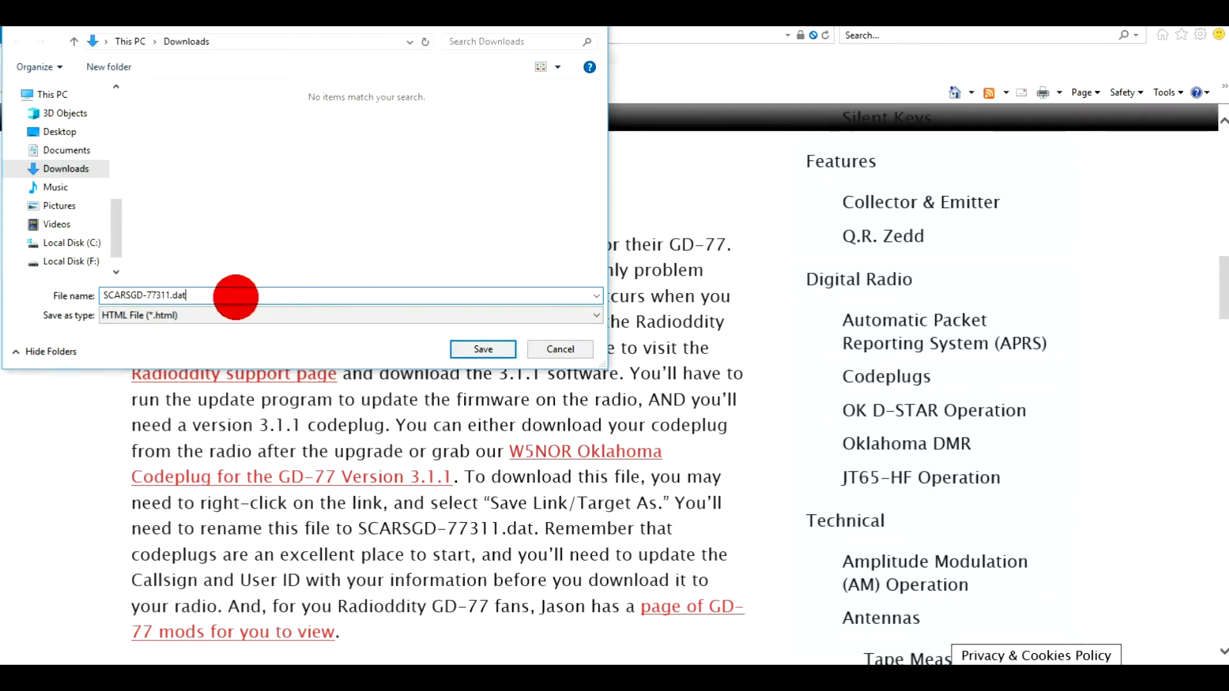
{"action": "left_click", "coordinate": [500, 348]}
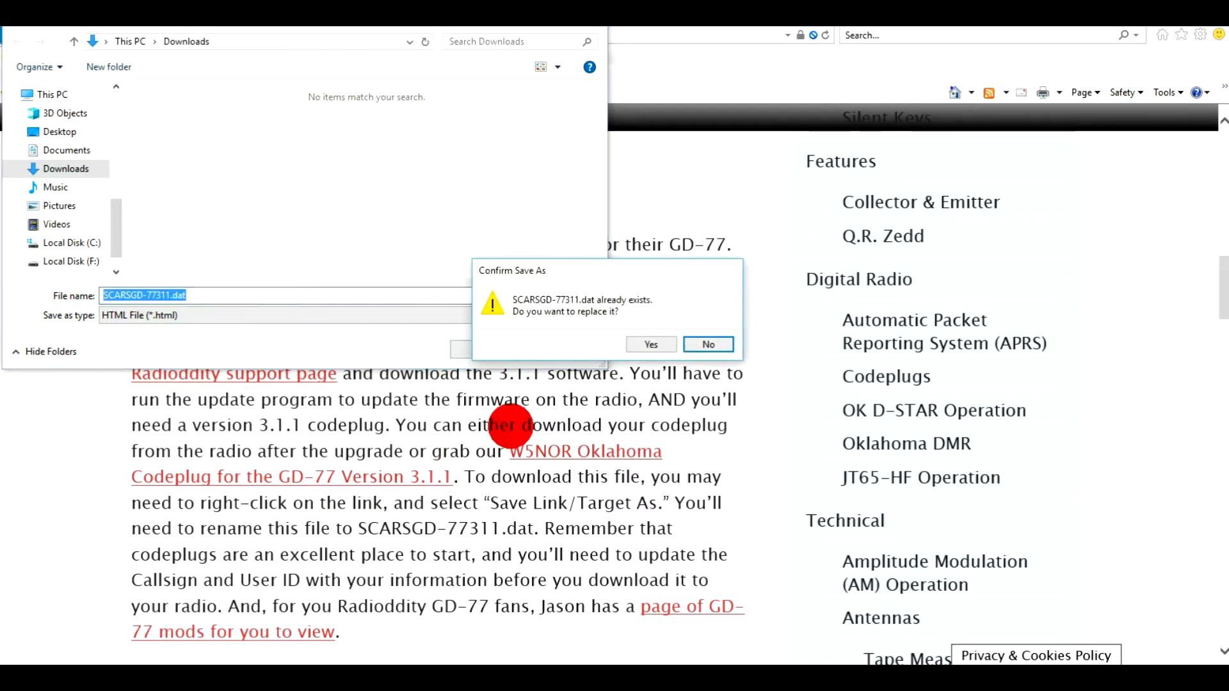
{"action": "left_click", "coordinate": [665, 345]}
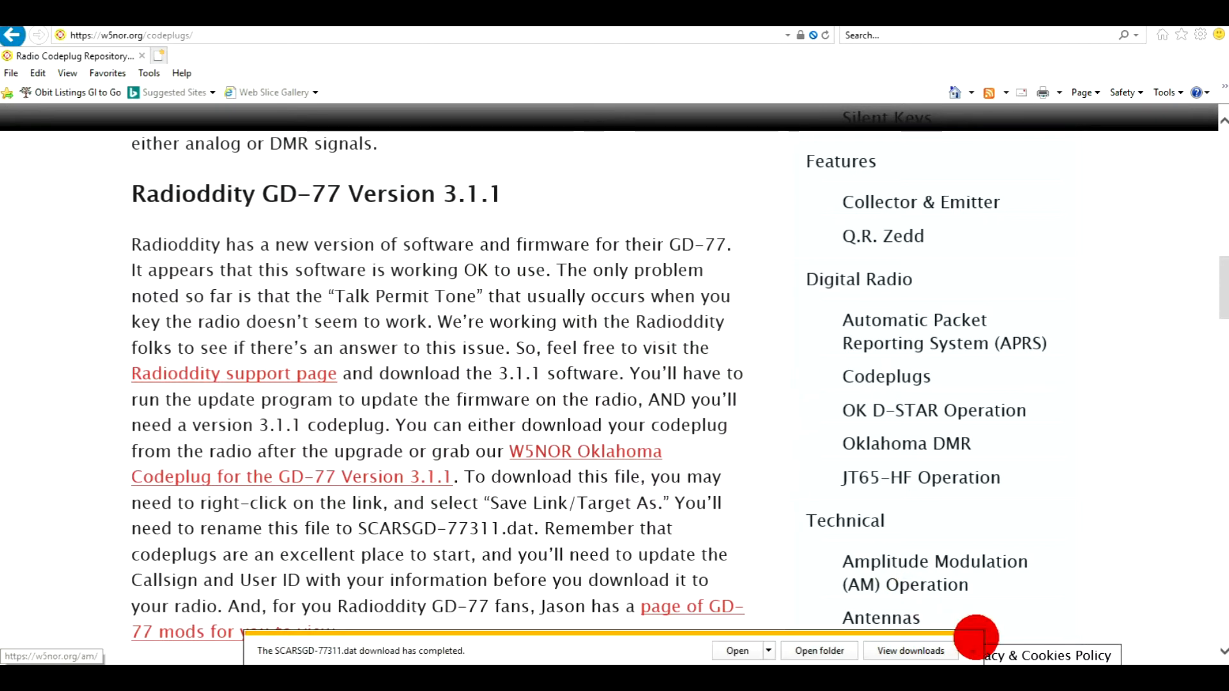
{"action": "left_click", "coordinate": [971, 648]}
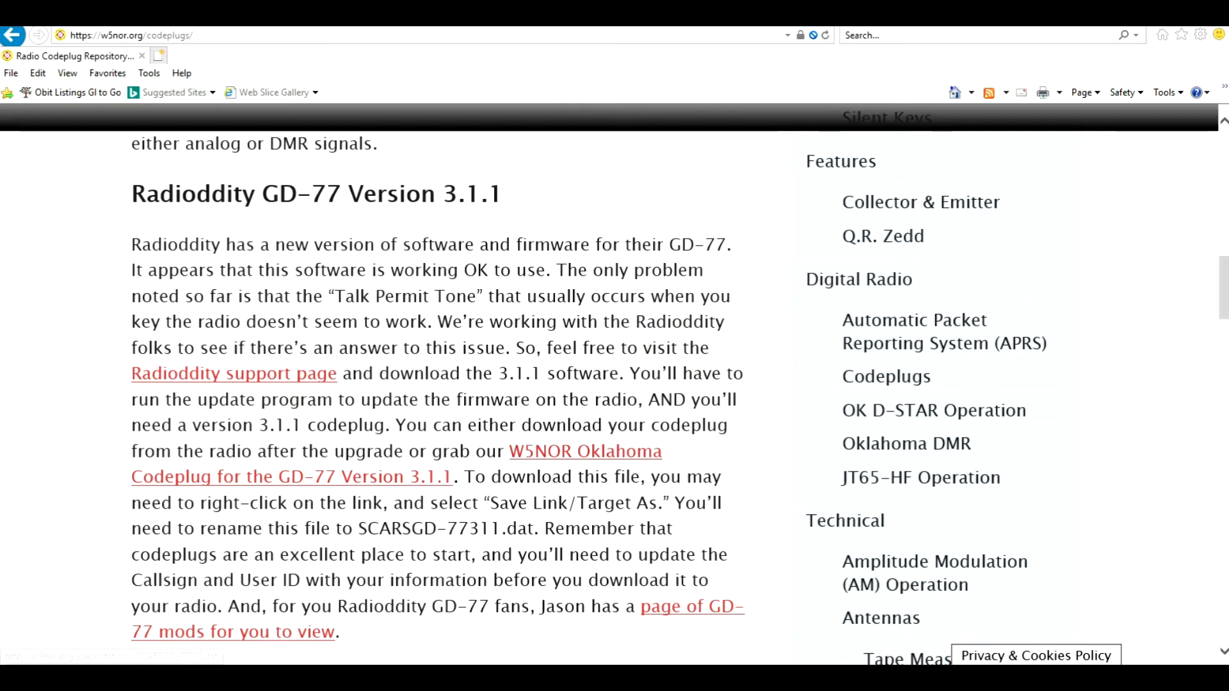
Step: Minimize the browser, close the codeplug editor that is already open, and launch the GD-77 programming software from the desktop
{"action": "left_click", "coordinate": [1081, 31]}
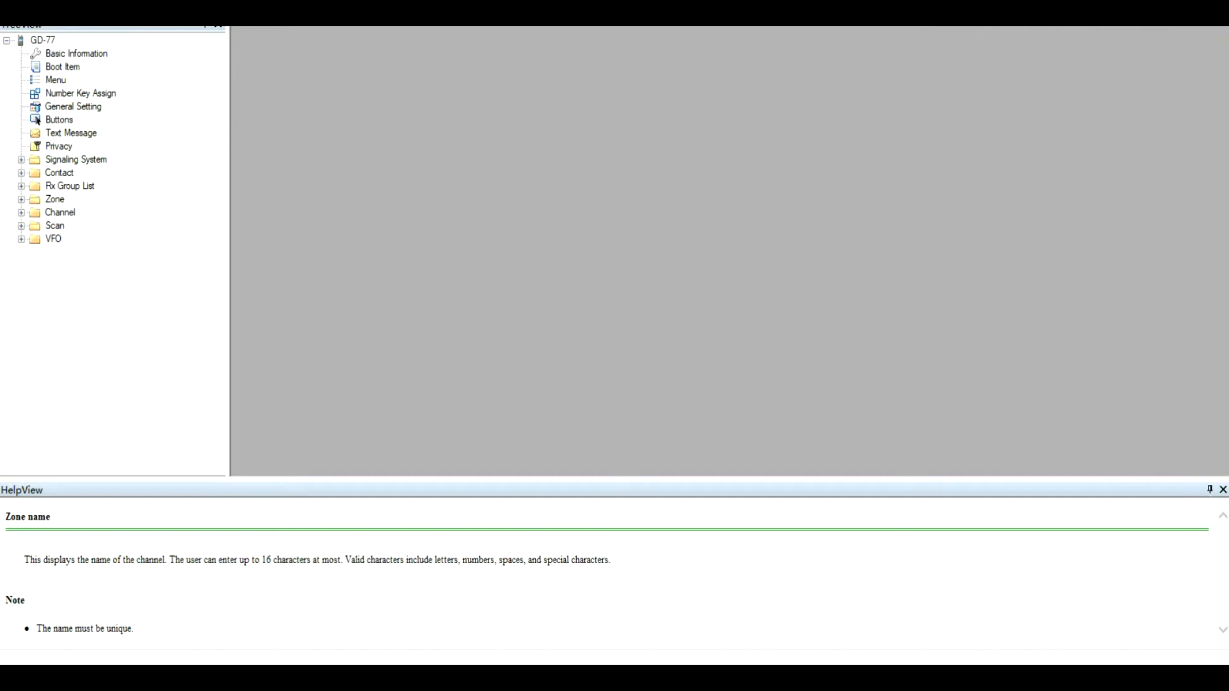
{"action": "left_click", "coordinate": [1213, 27]}
{"action": "left_click", "coordinate": [638, 370]}
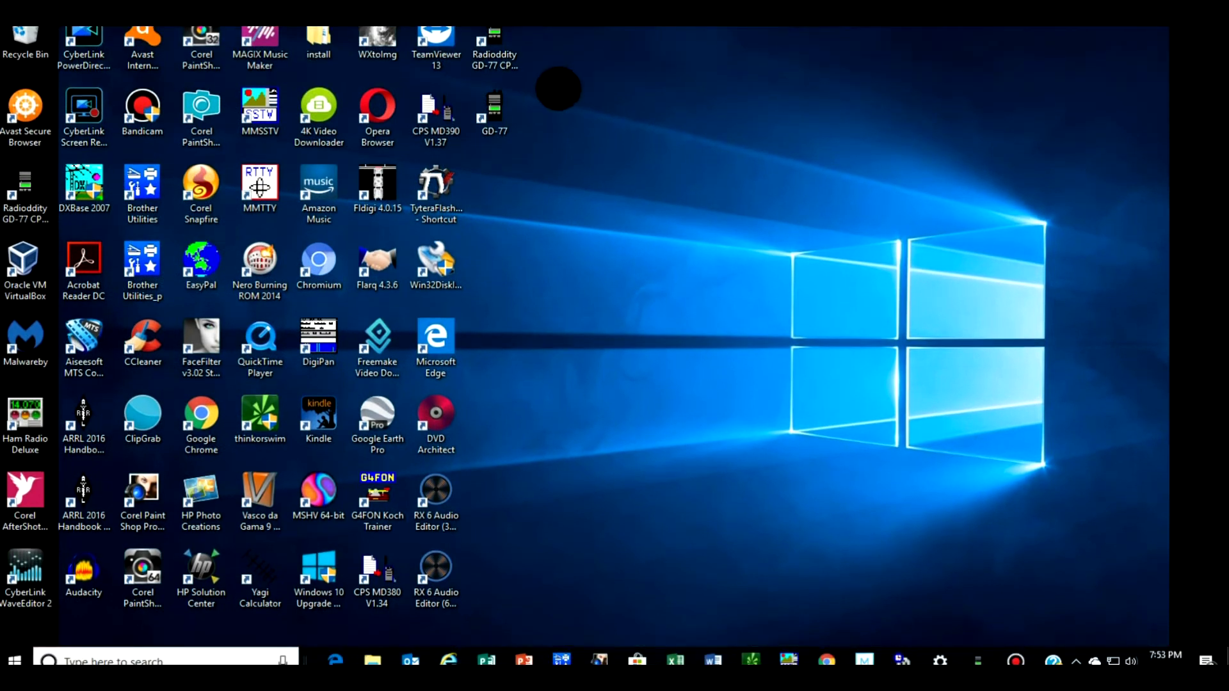
{"action": "left_click", "coordinate": [487, 69]}
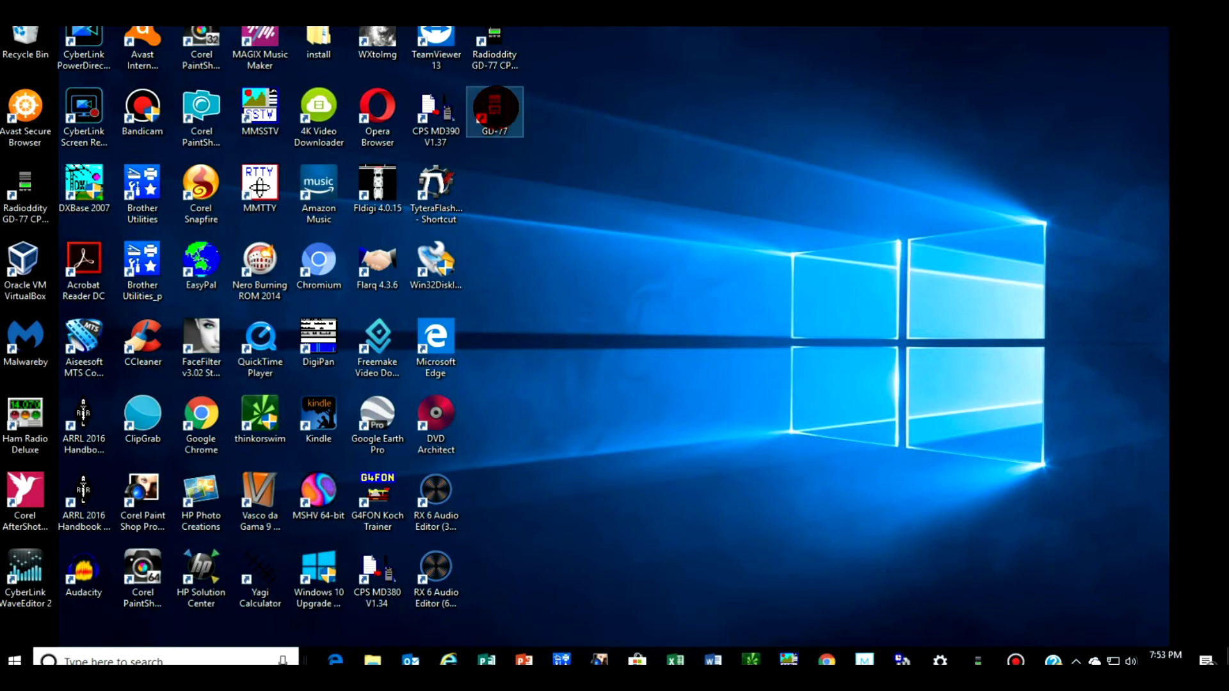
{"action": "double_click", "coordinate": [495, 105]}
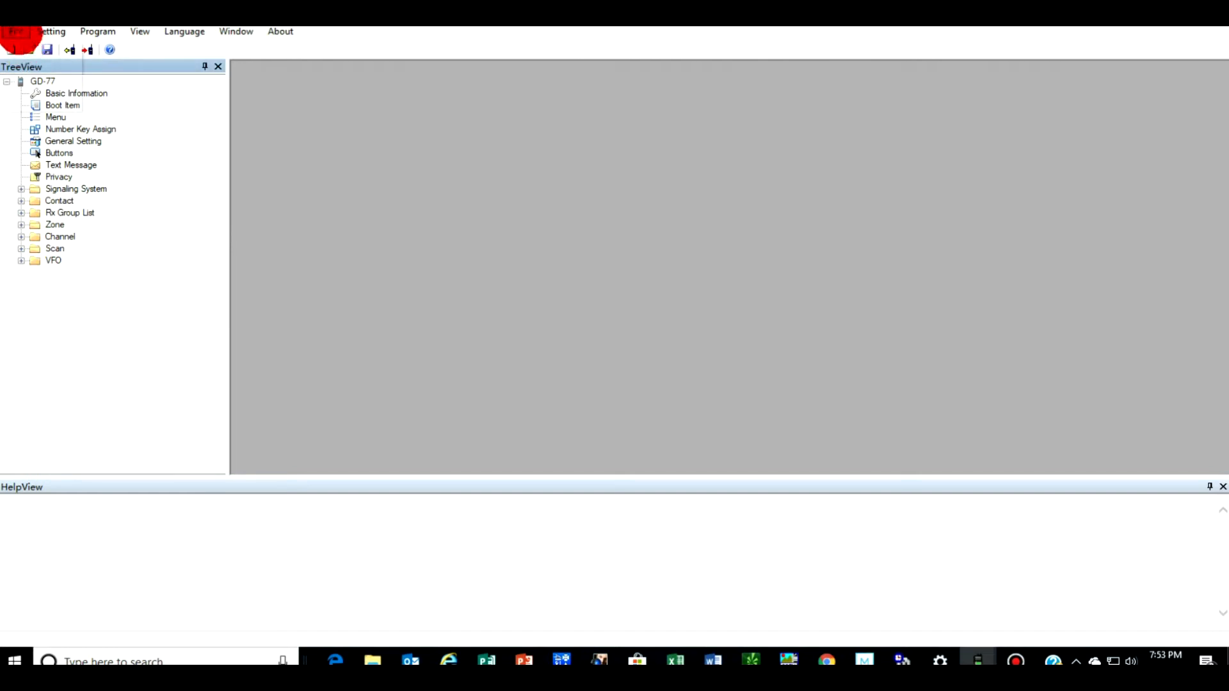
Step: Create a new GD-77 codeplug and confirm the prompt
{"action": "left_click", "coordinate": [17, 32]}
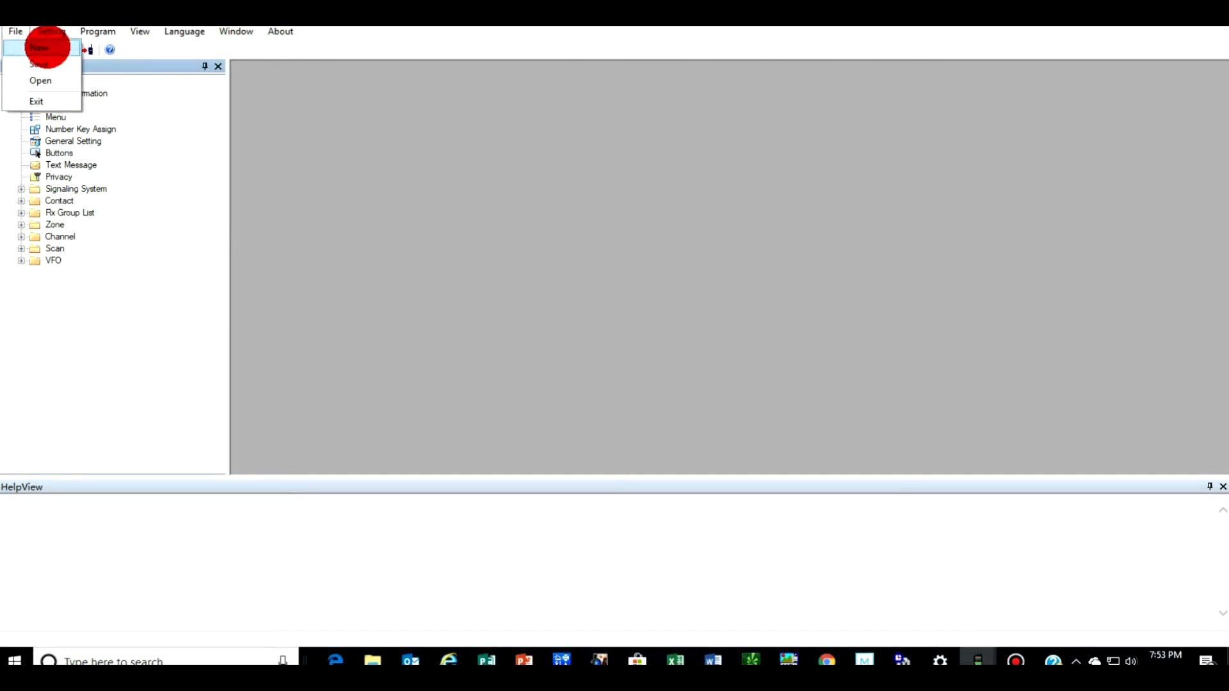
{"action": "left_click", "coordinate": [40, 47]}
{"action": "left_click", "coordinate": [640, 375]}
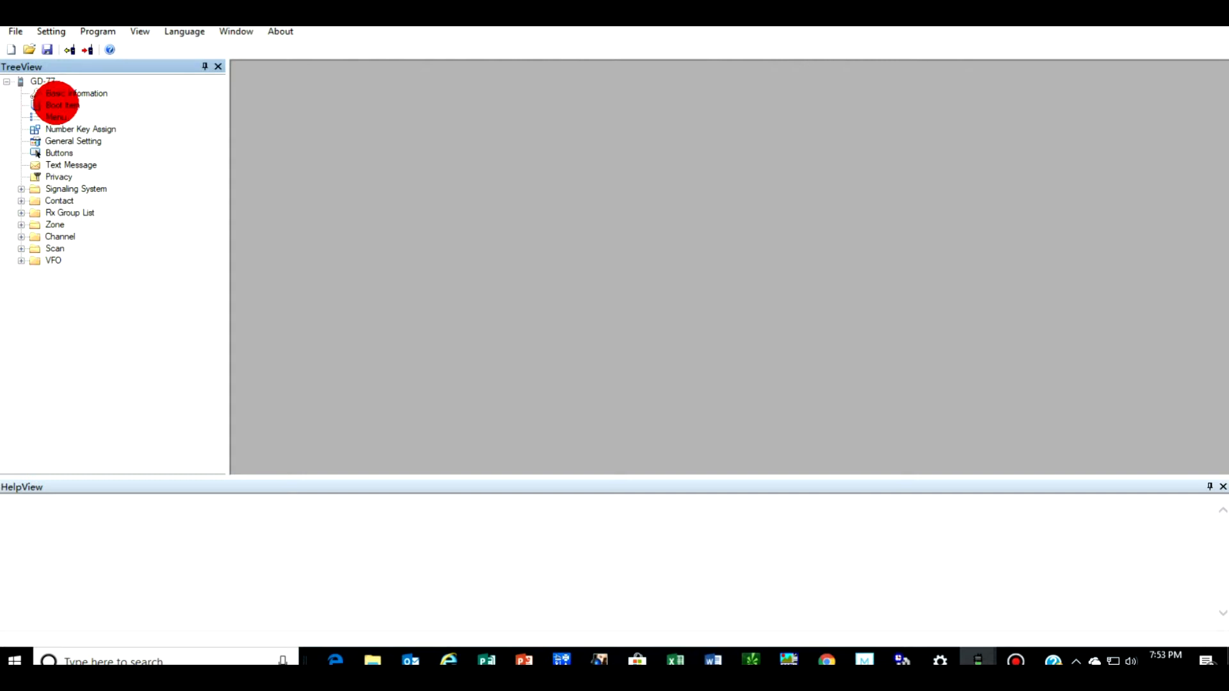
Step: In the Boot Item settings, set intro screen Line 1 to the operator's call sign and Line 2 to the first name
{"action": "double_click", "coordinate": [56, 104]}
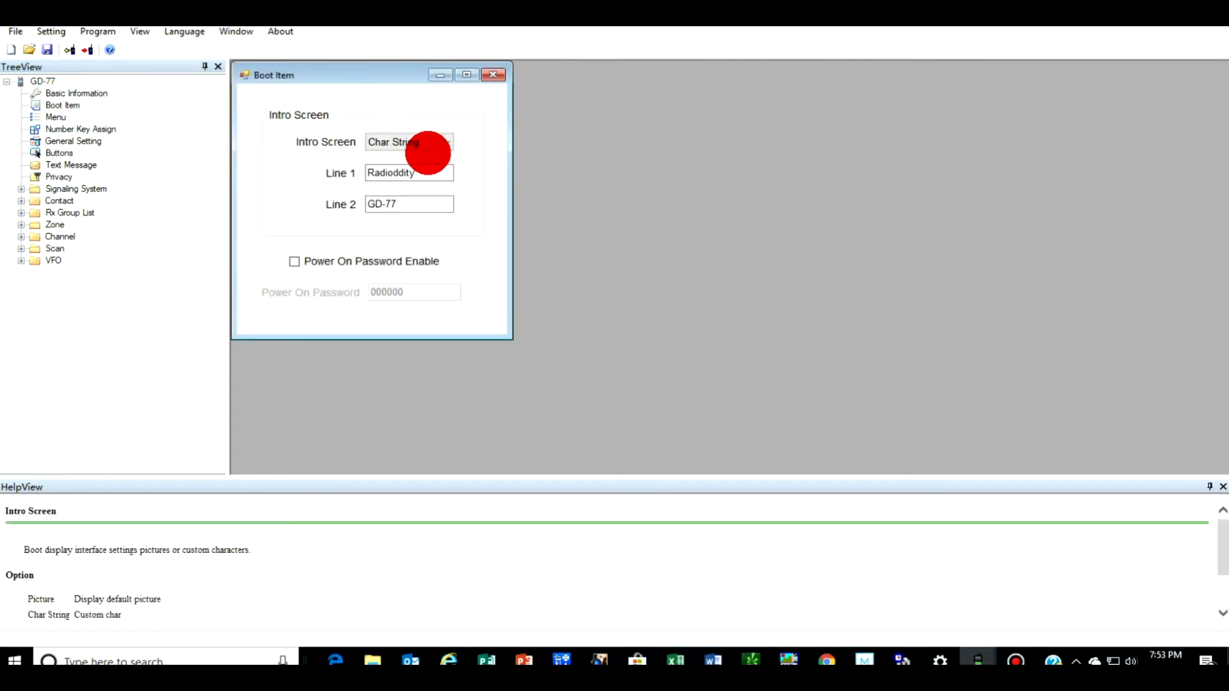
{"action": "left_click", "coordinate": [435, 174]}
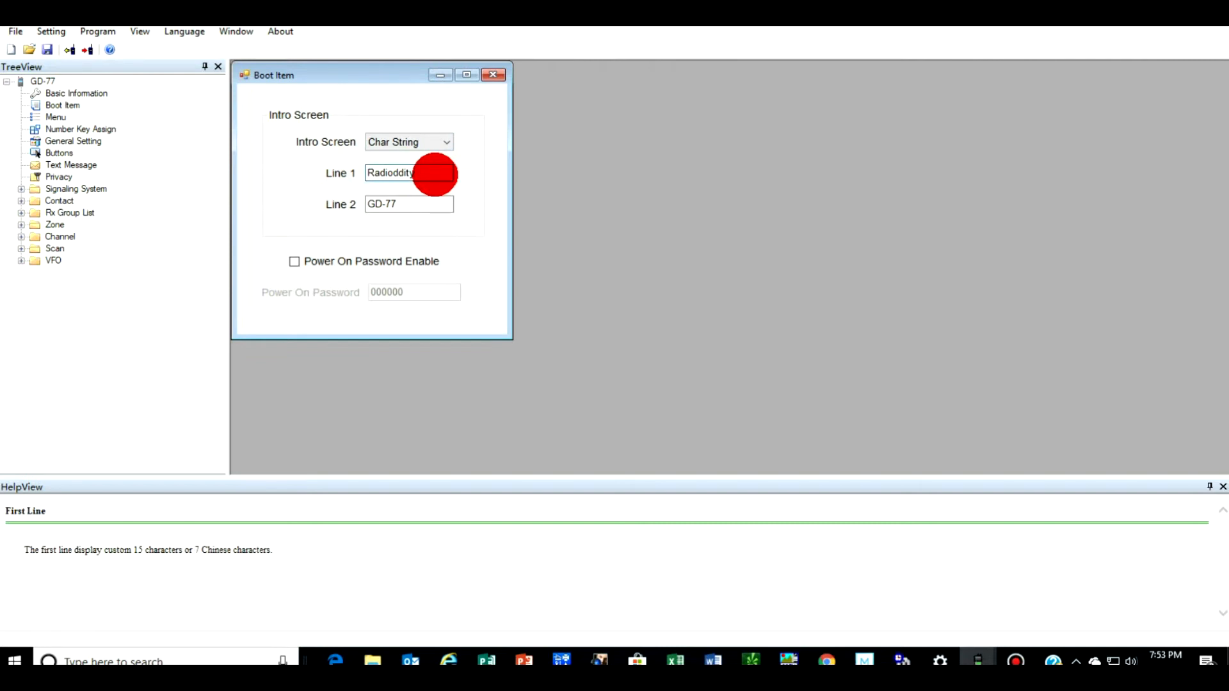
{"action": "left_click_drag", "start_coordinate": [434, 174], "coordinate": [293, 173]}
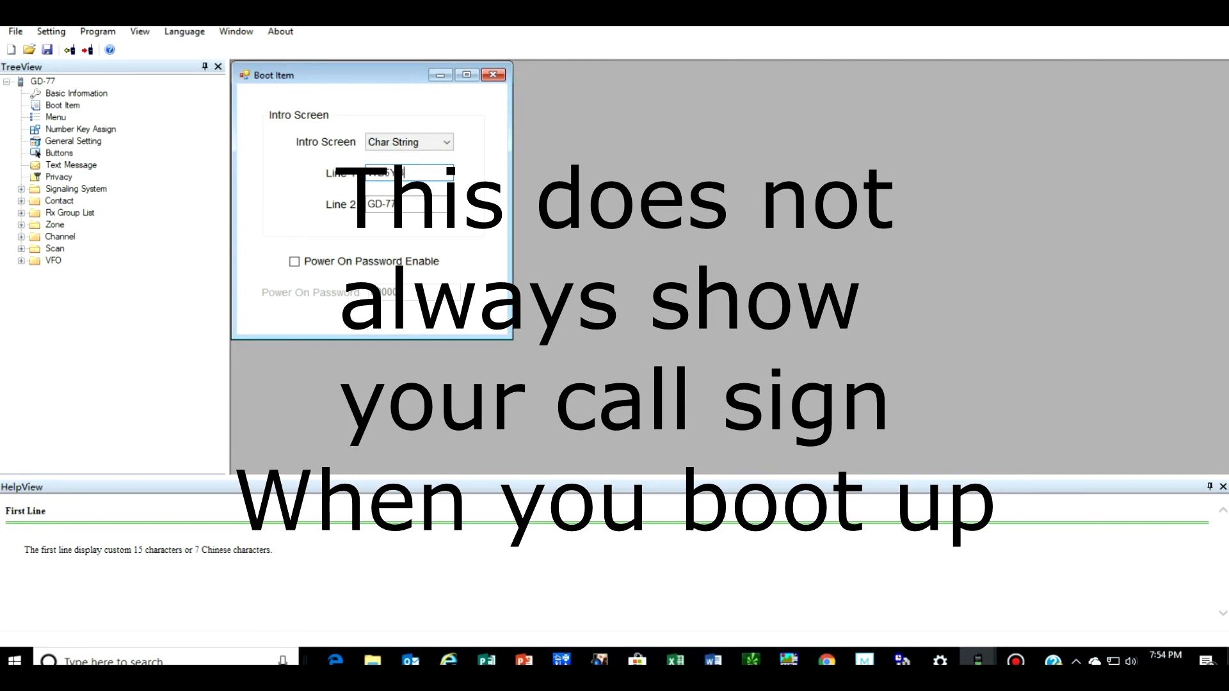
{"action": "key", "text": "Tab"}
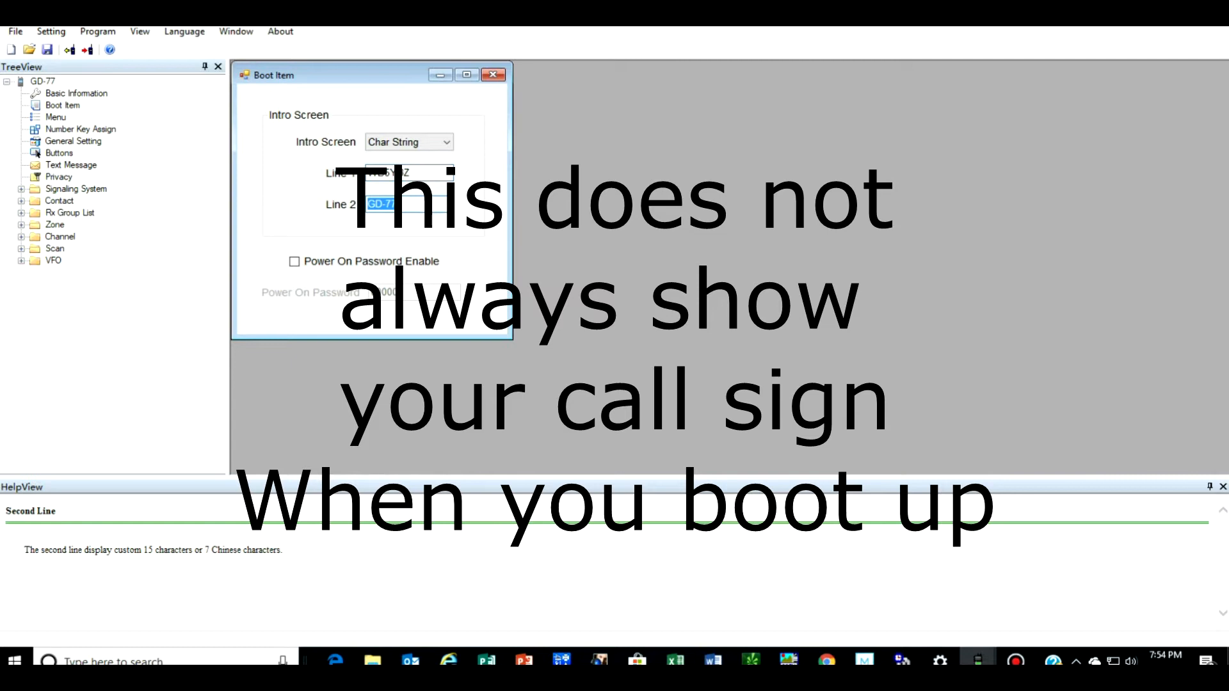
{"action": "type", "text": "Rich"}
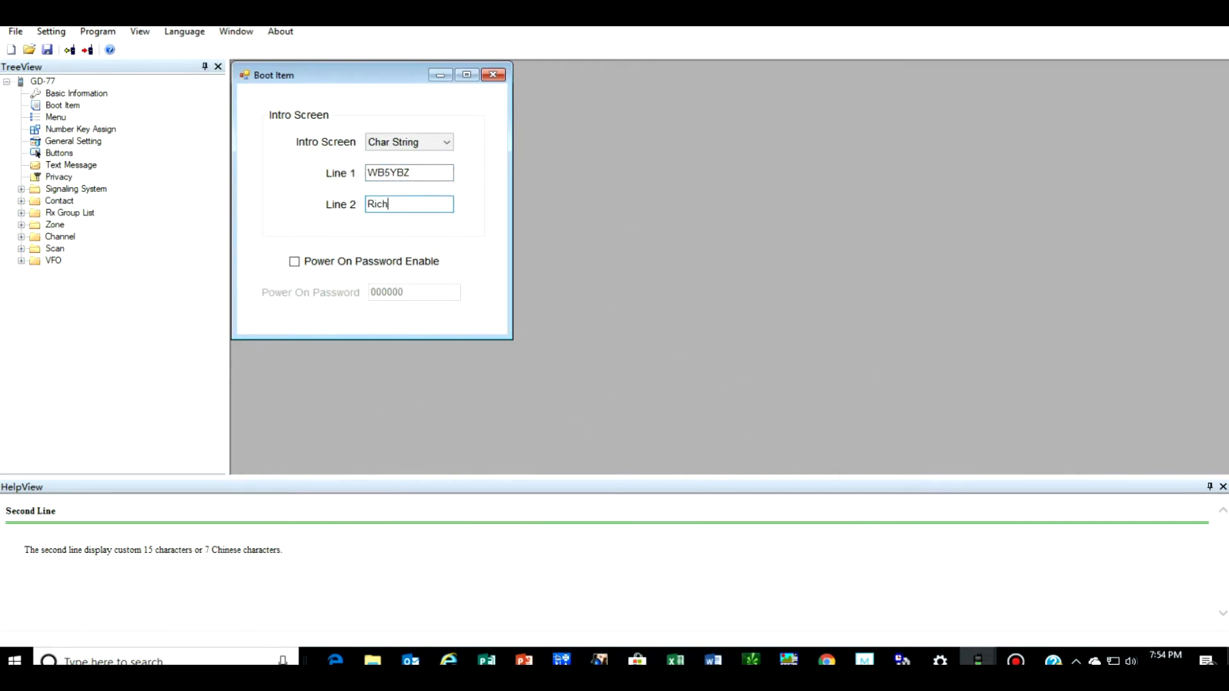
{"action": "left_click", "coordinate": [492, 75]}
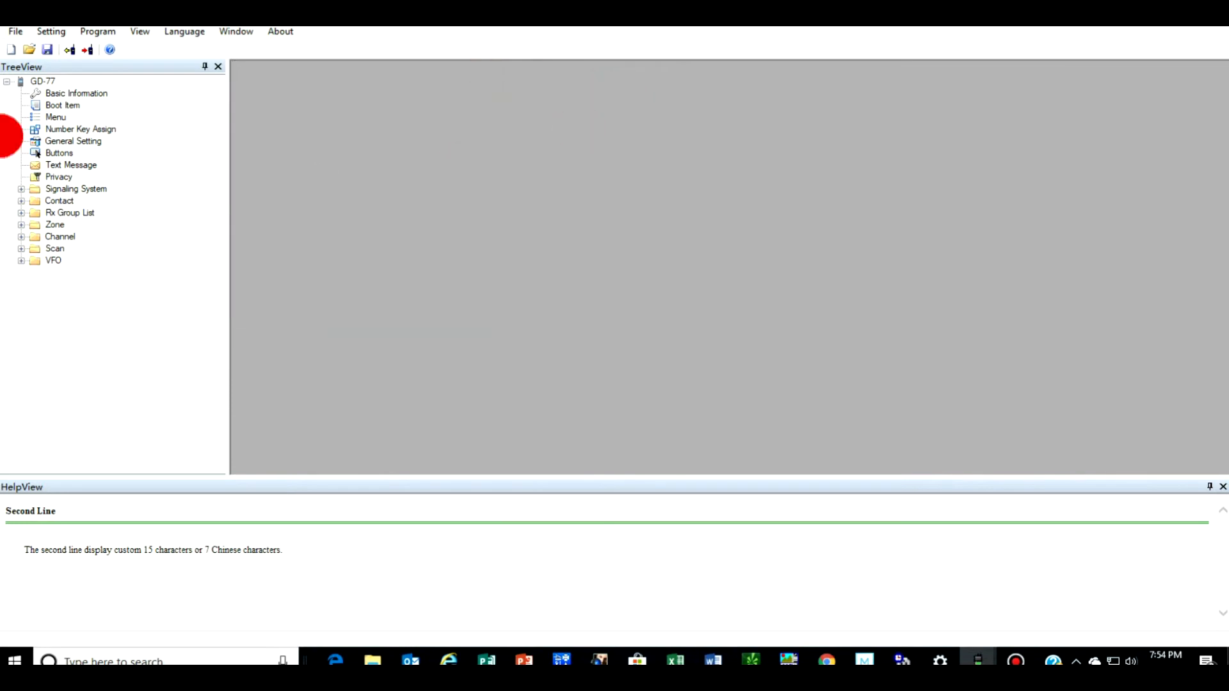
{"action": "double_click", "coordinate": [71, 106]}
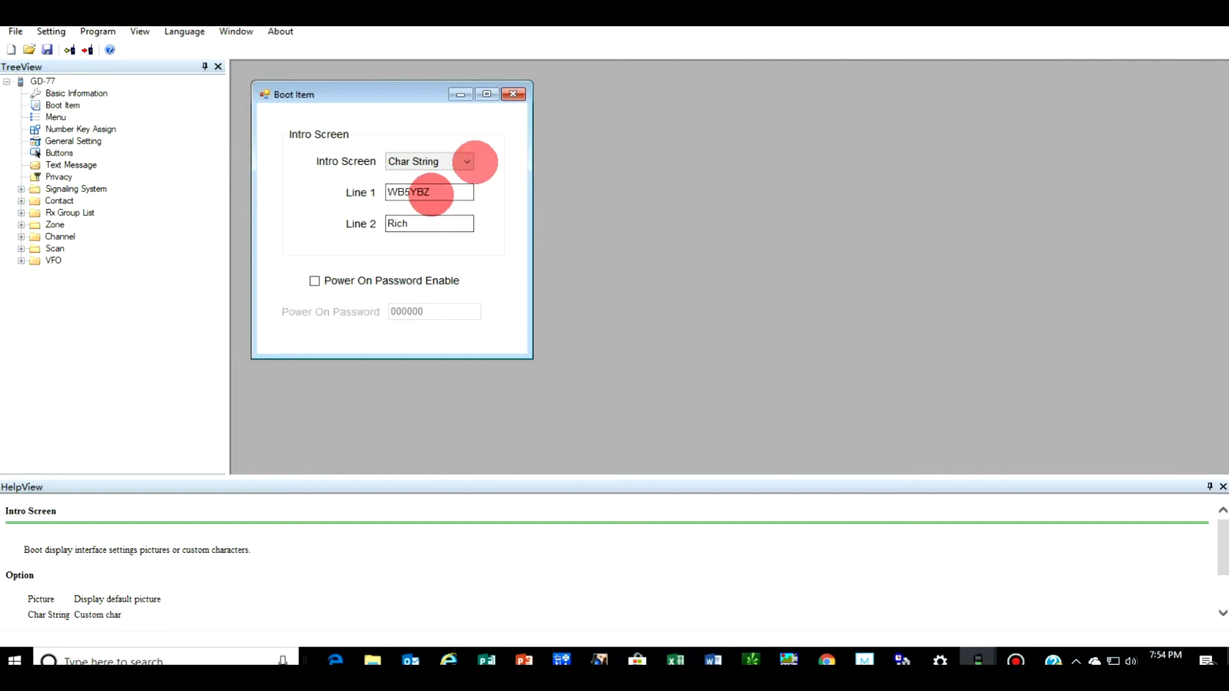
{"action": "left_click", "coordinate": [512, 94]}
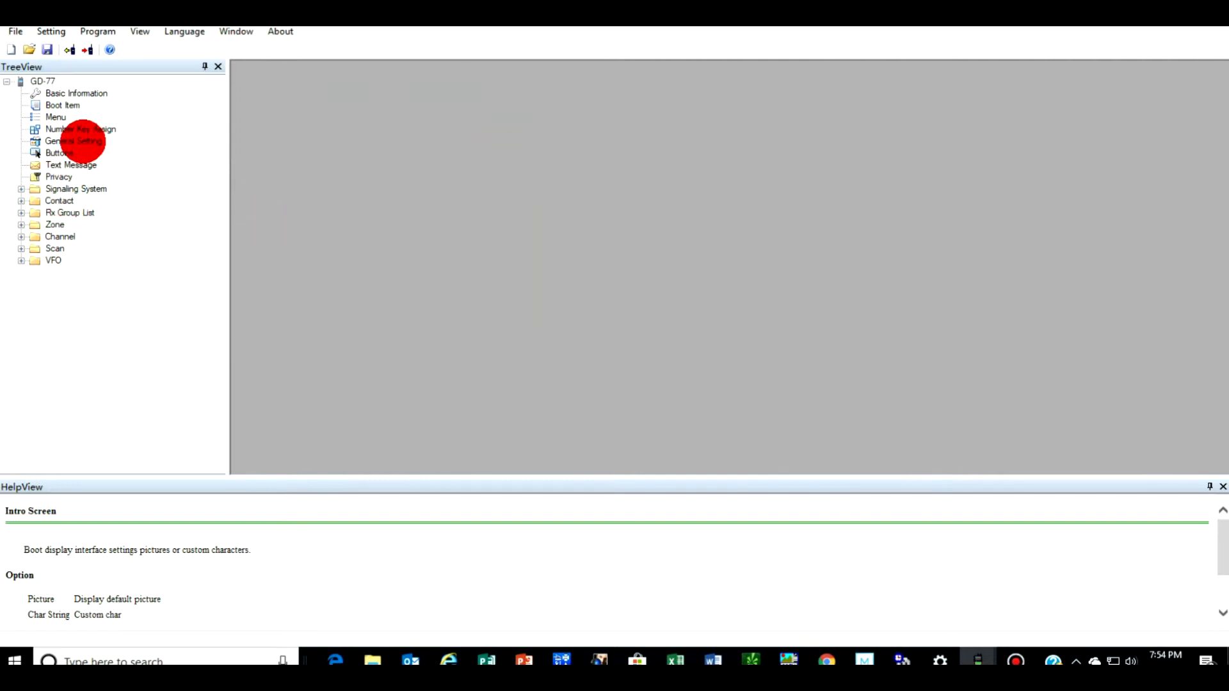
Step: In General Setting, enter the operator's call sign as Radio Name and the personal DMR number as Radio ID
{"action": "double_click", "coordinate": [83, 140]}
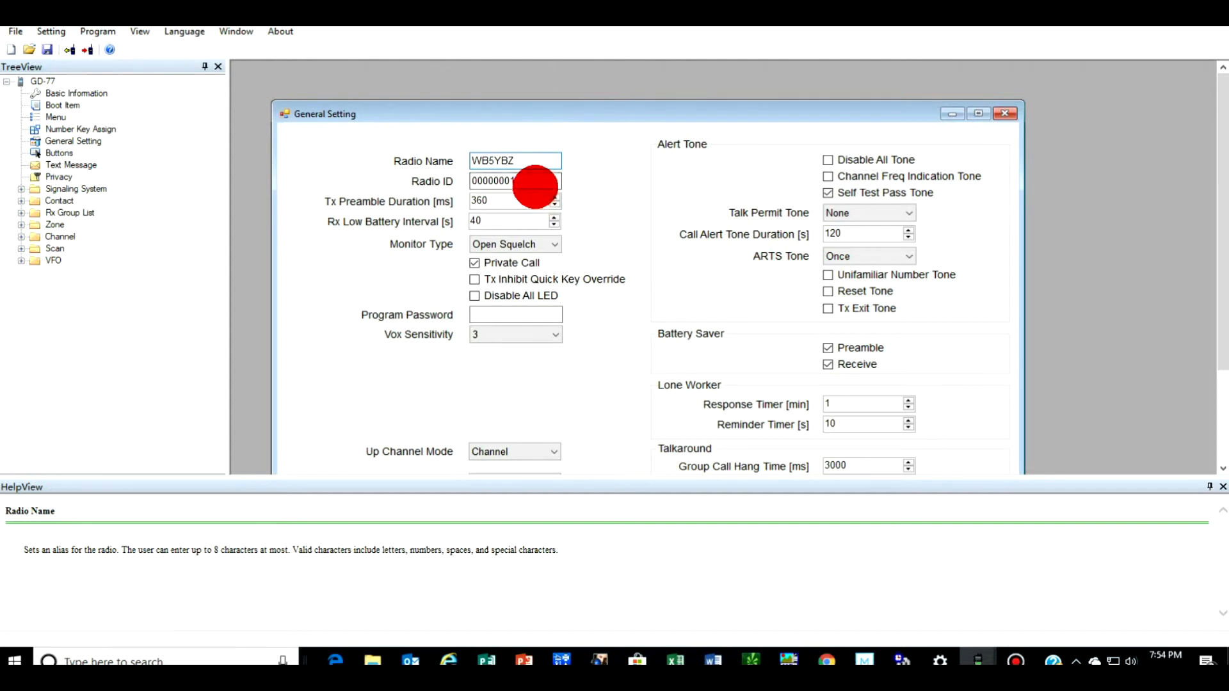
{"action": "double_click", "coordinate": [516, 181]}
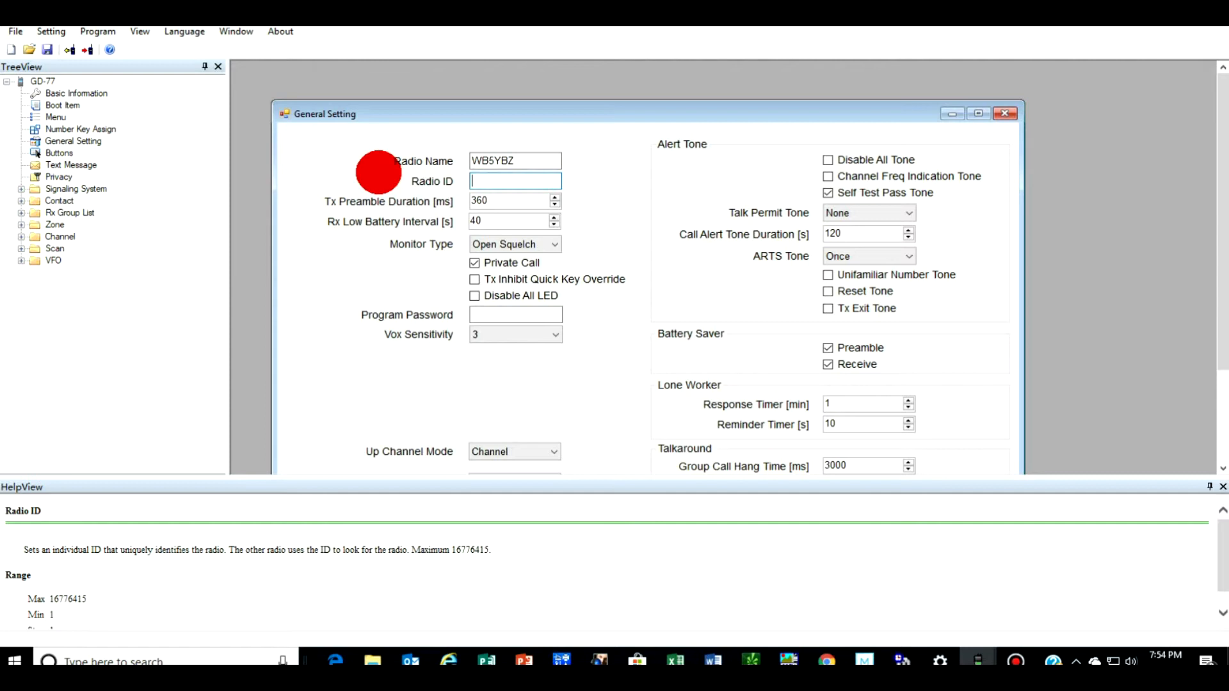
{"action": "type", "text": "3140854"}
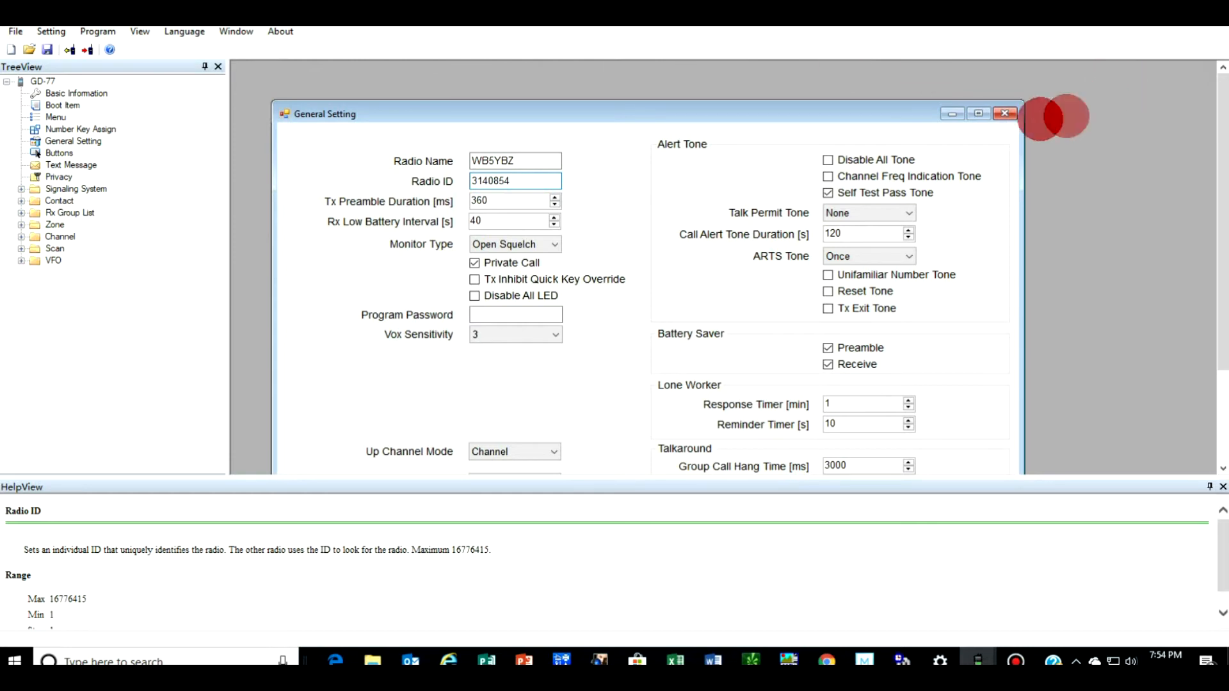
{"action": "left_click", "coordinate": [1004, 114]}
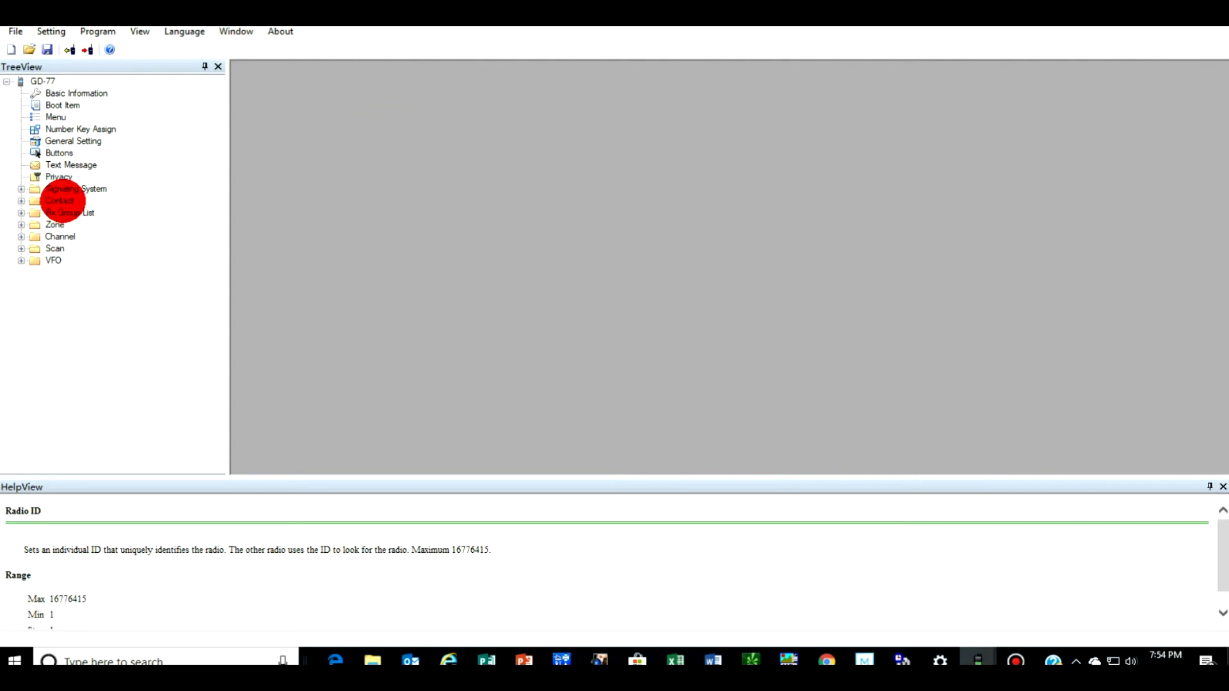
Step: Delete Contact3 and Contact2 from the Digital Contact list, keeping only Contact1, and close the contact window
{"action": "double_click", "coordinate": [60, 201]}
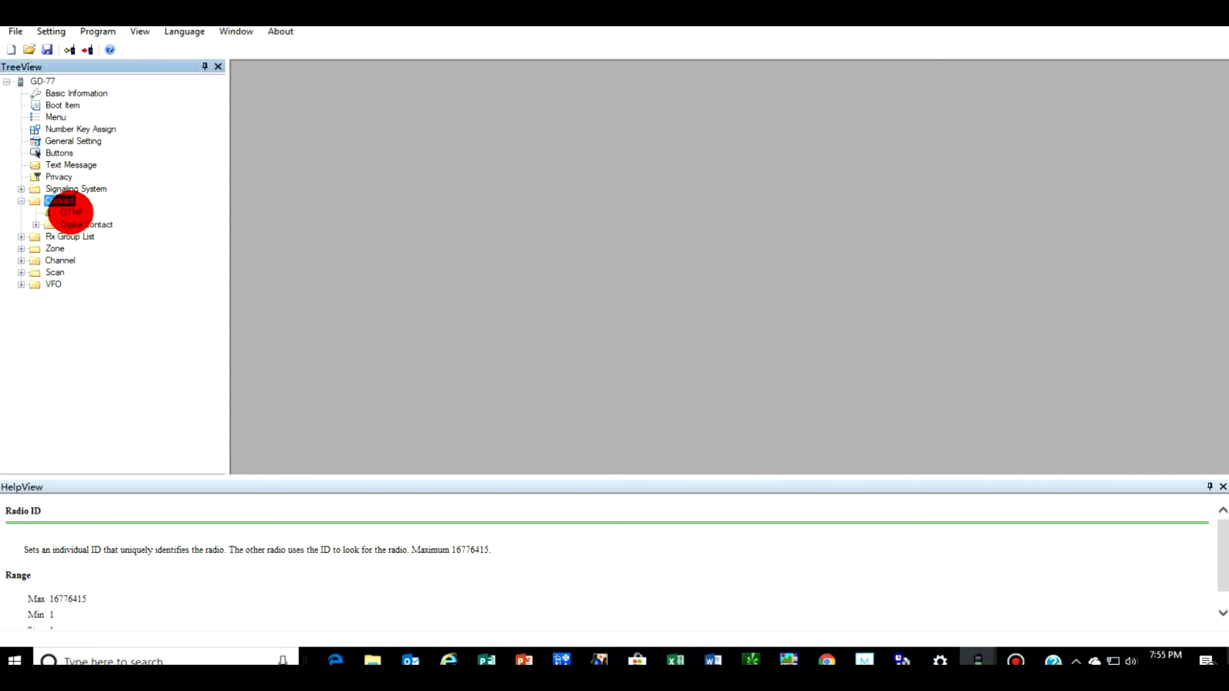
{"action": "double_click", "coordinate": [81, 224]}
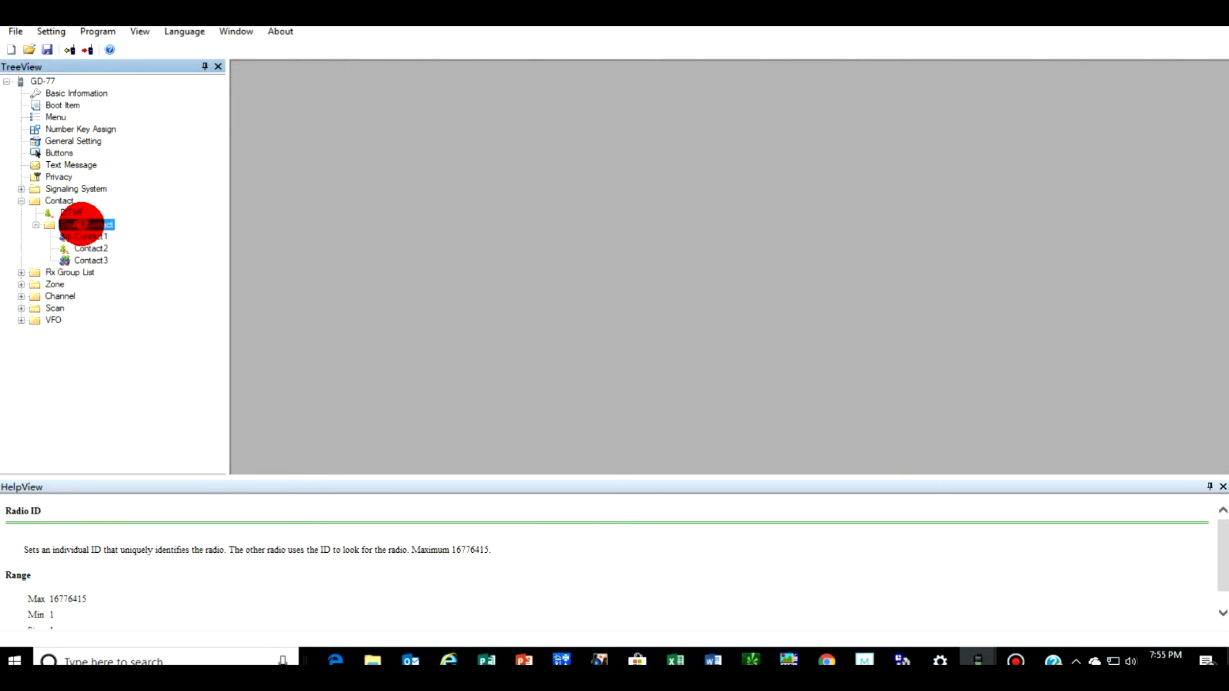
{"action": "left_click", "coordinate": [476, 277]}
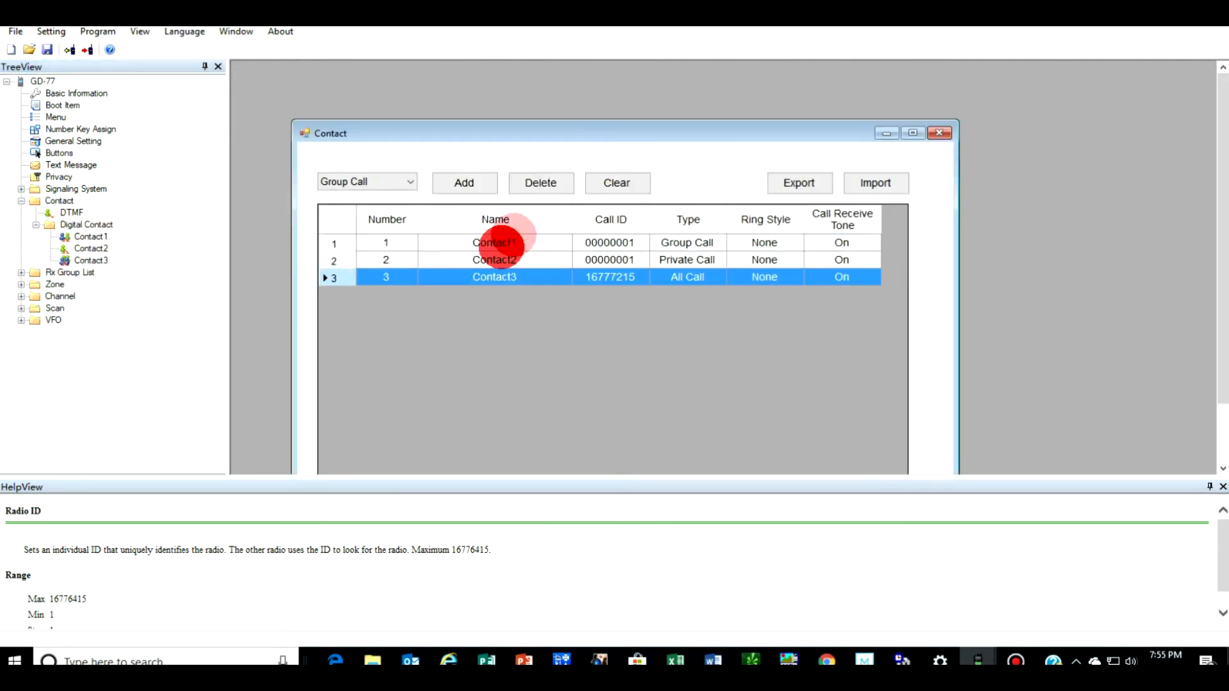
{"action": "left_click", "coordinate": [536, 184]}
{"action": "left_click", "coordinate": [538, 184]}
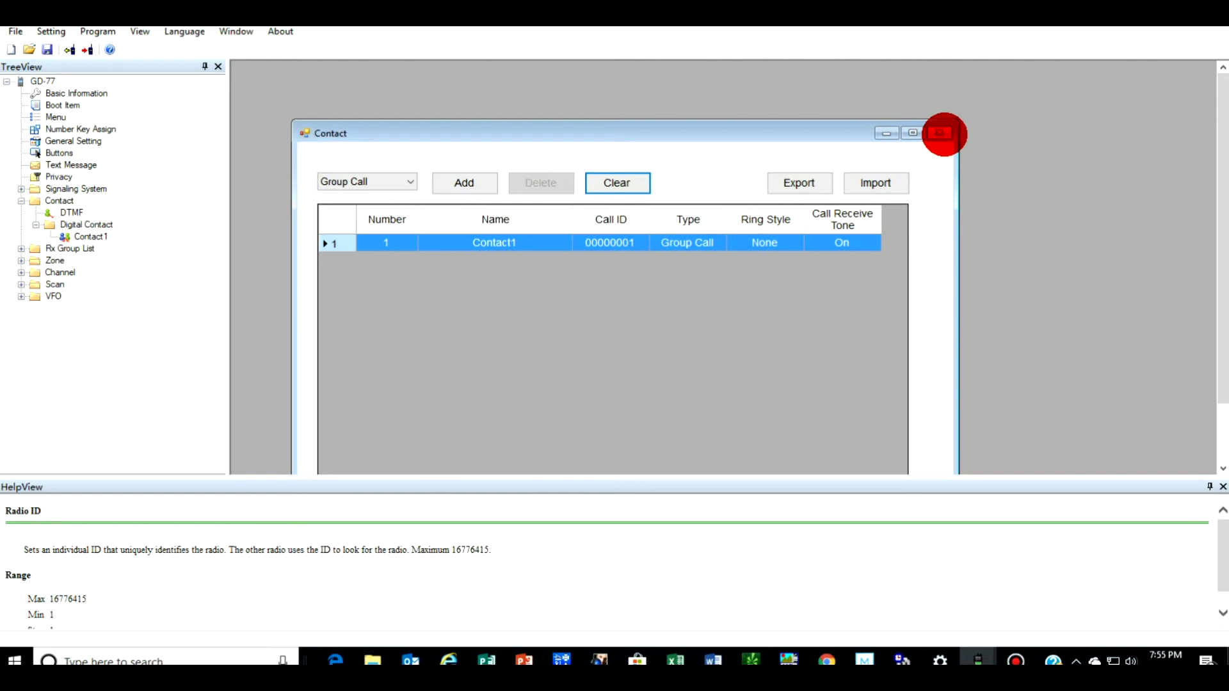
{"action": "left_click", "coordinate": [940, 133]}
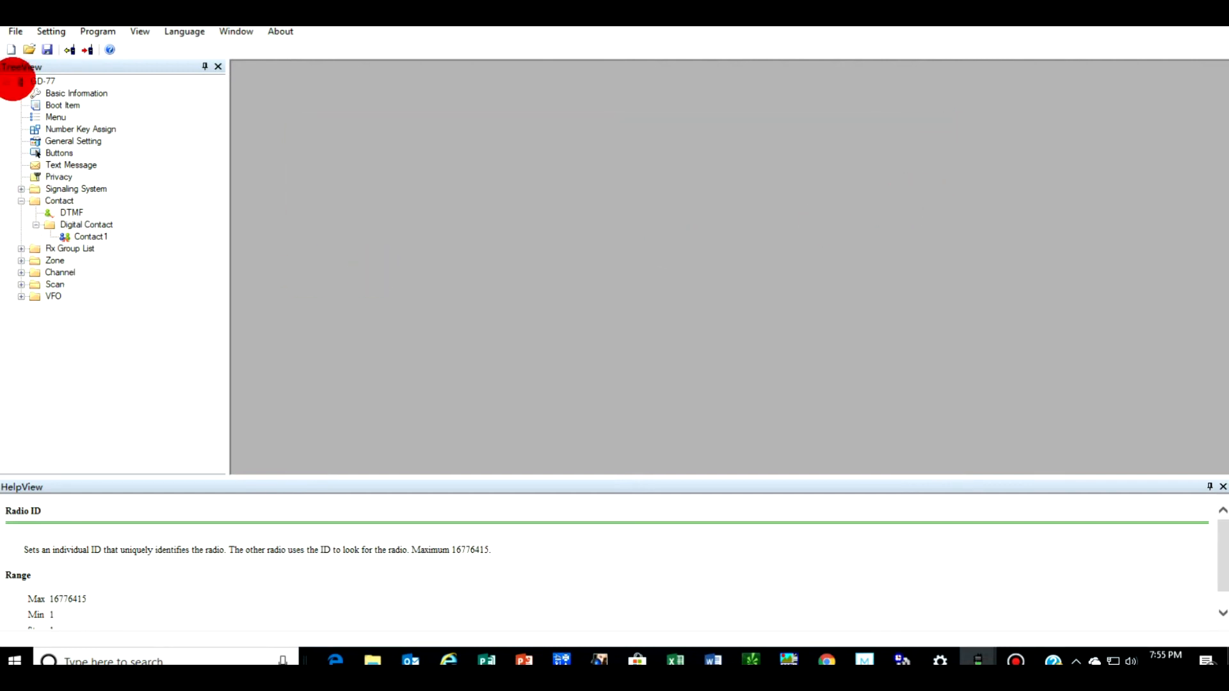
Step: Open the downloaded codeplug SCARSGD-77311.dat from the Downloads folder and acknowledge the message
{"action": "left_click", "coordinate": [16, 32]}
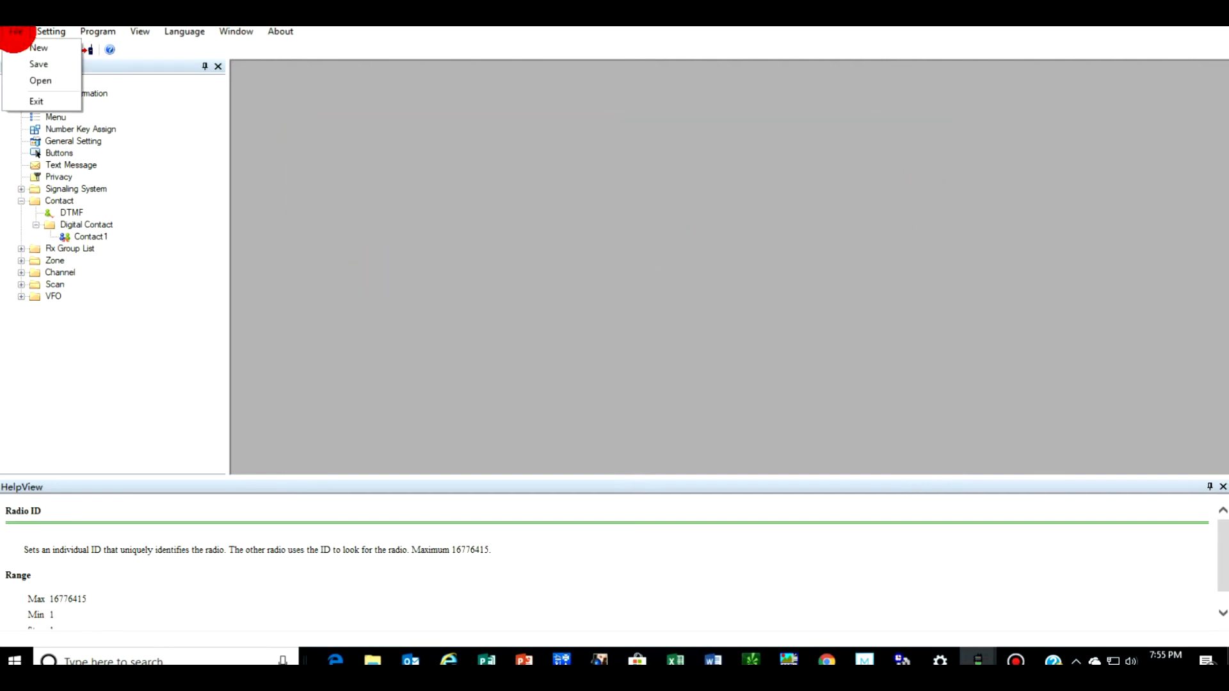
{"action": "left_click", "coordinate": [37, 80]}
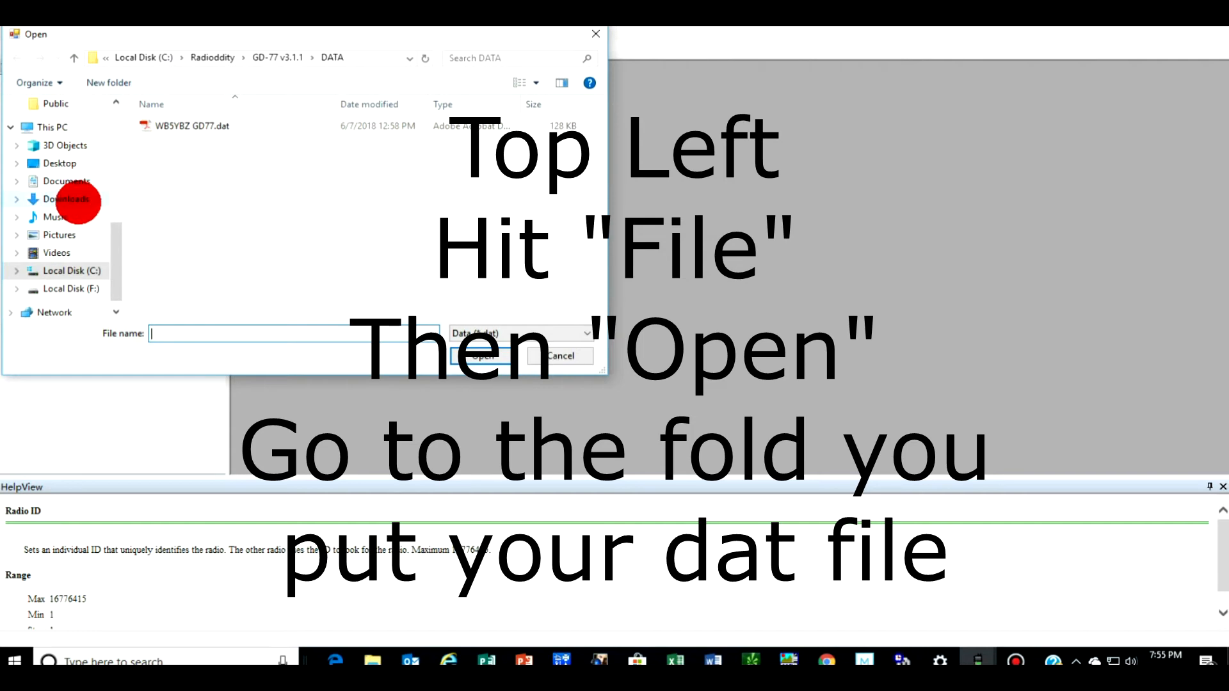
{"action": "left_click", "coordinate": [77, 201]}
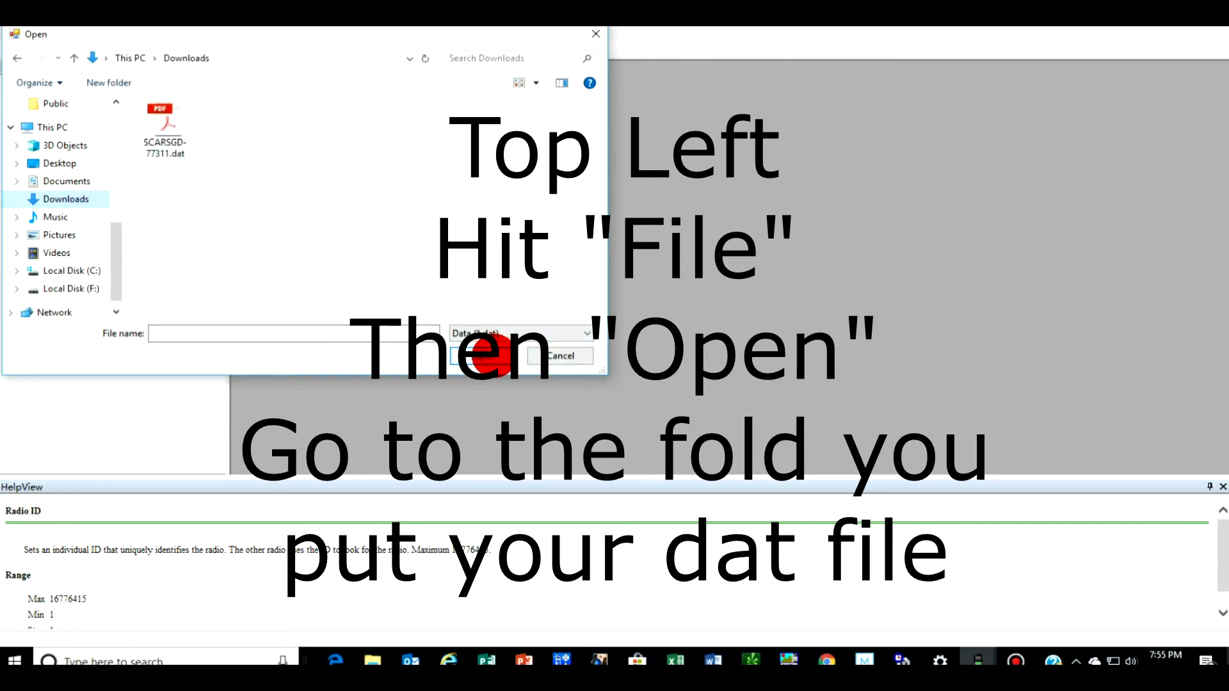
{"action": "left_click", "coordinate": [493, 356]}
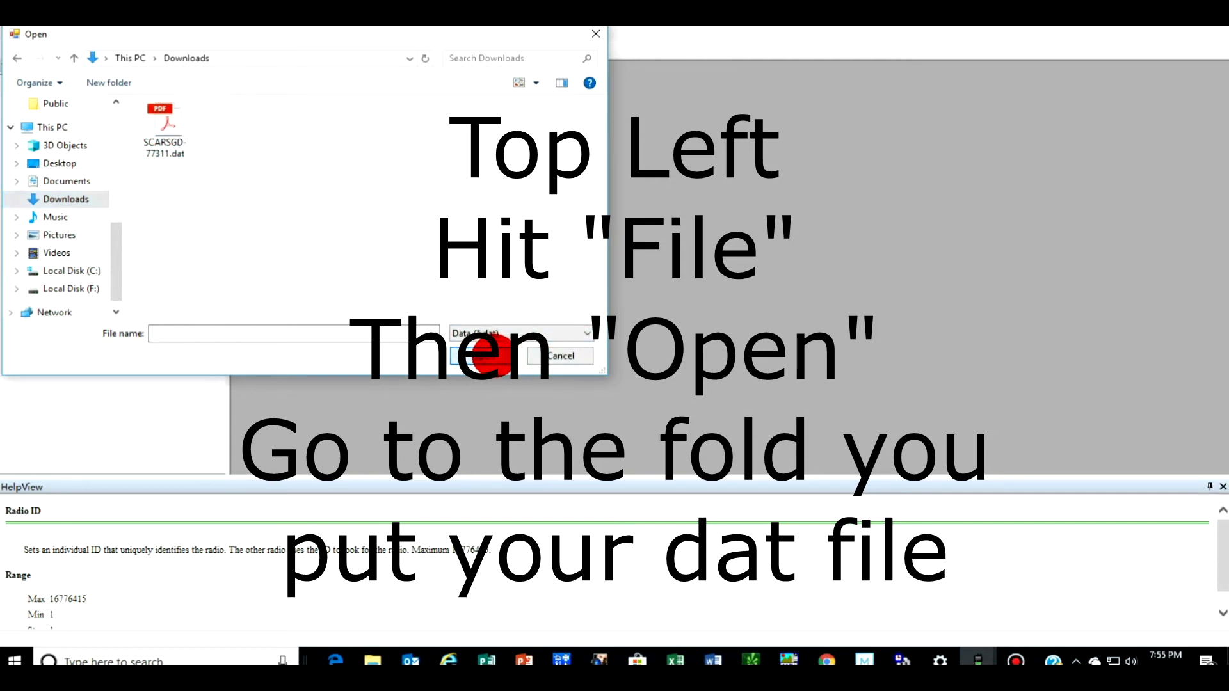
{"action": "left_click", "coordinate": [167, 127]}
{"action": "left_click", "coordinate": [509, 356]}
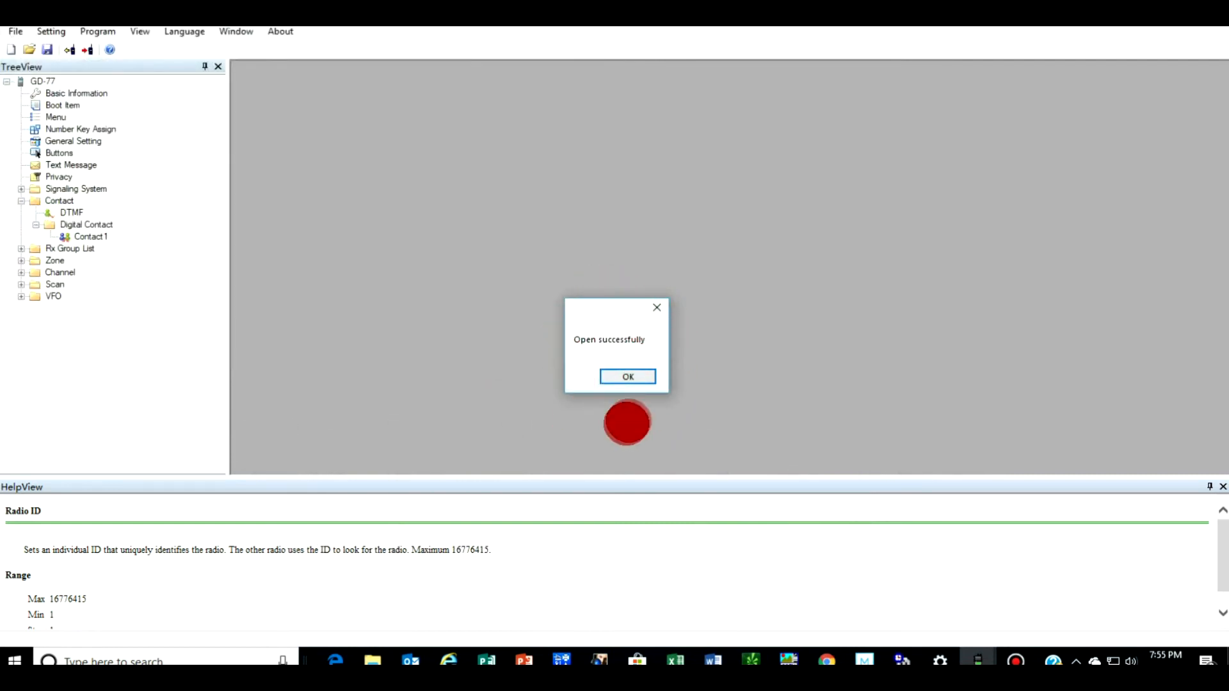
{"action": "left_click", "coordinate": [646, 378]}
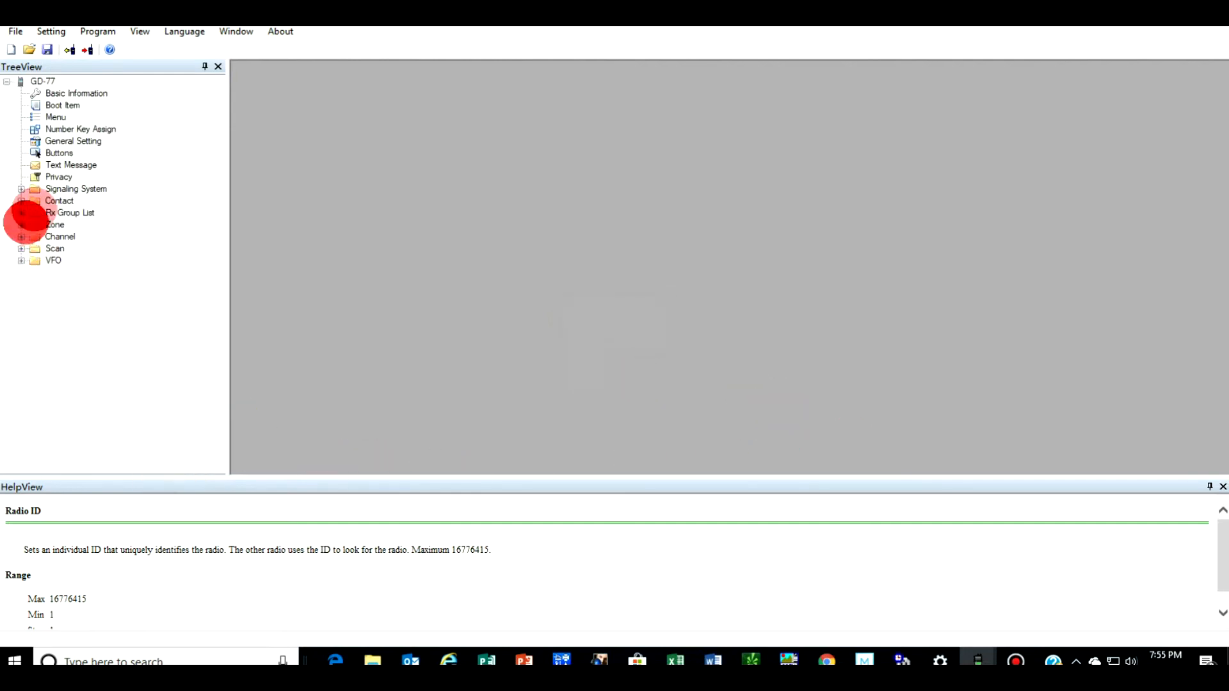
Step: Review the loaded codeplug's Digital Contact entries in the tree and in the contact table, then close the table
{"action": "left_click", "coordinate": [61, 201]}
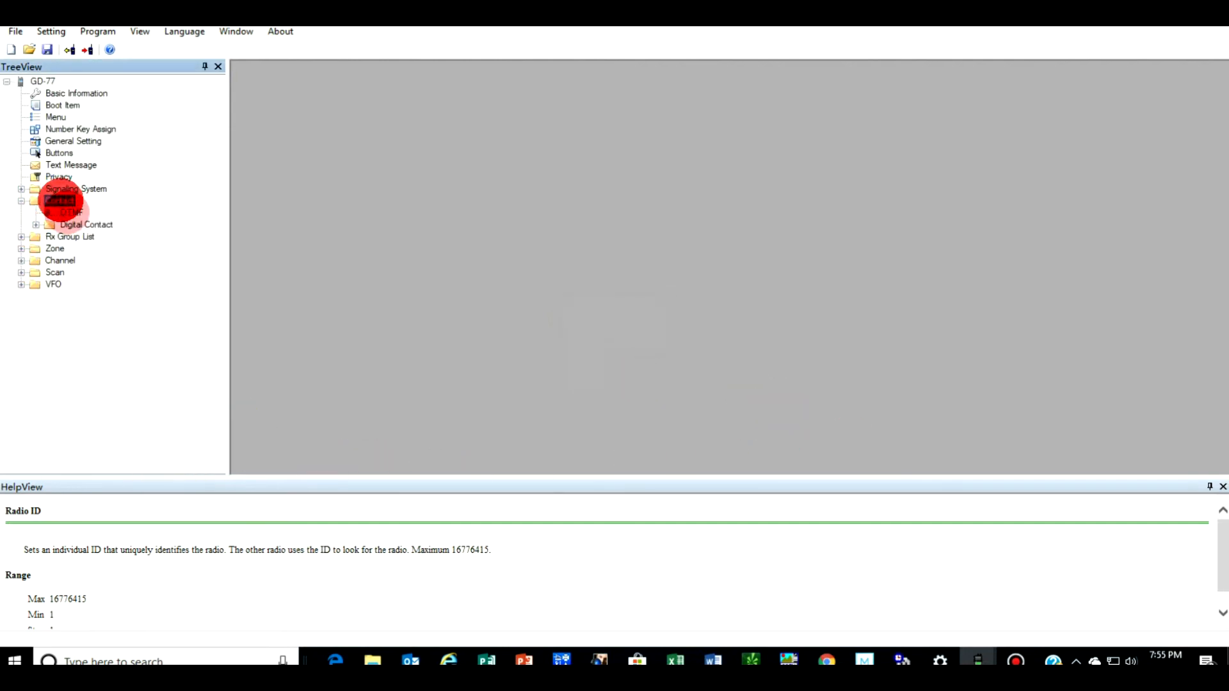
{"action": "double_click", "coordinate": [83, 224]}
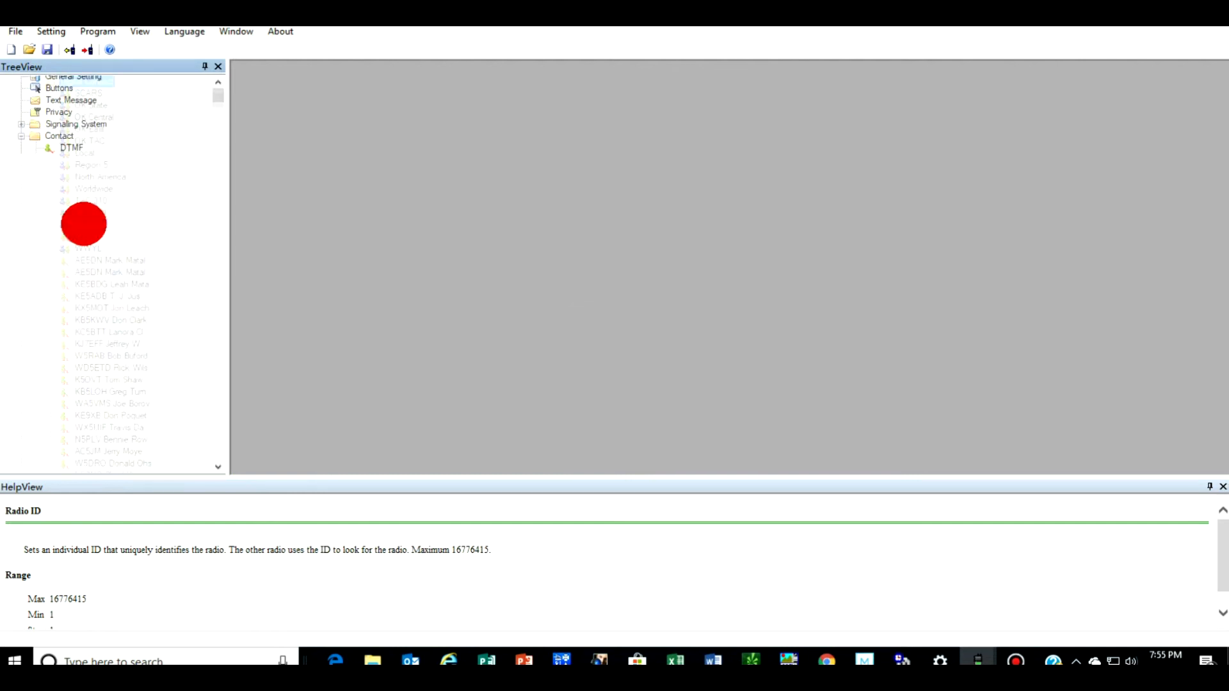
{"action": "left_click", "coordinate": [933, 151]}
{"action": "scroll", "coordinate": [768, 268], "scroll_direction": "down", "scroll_amount": 5}
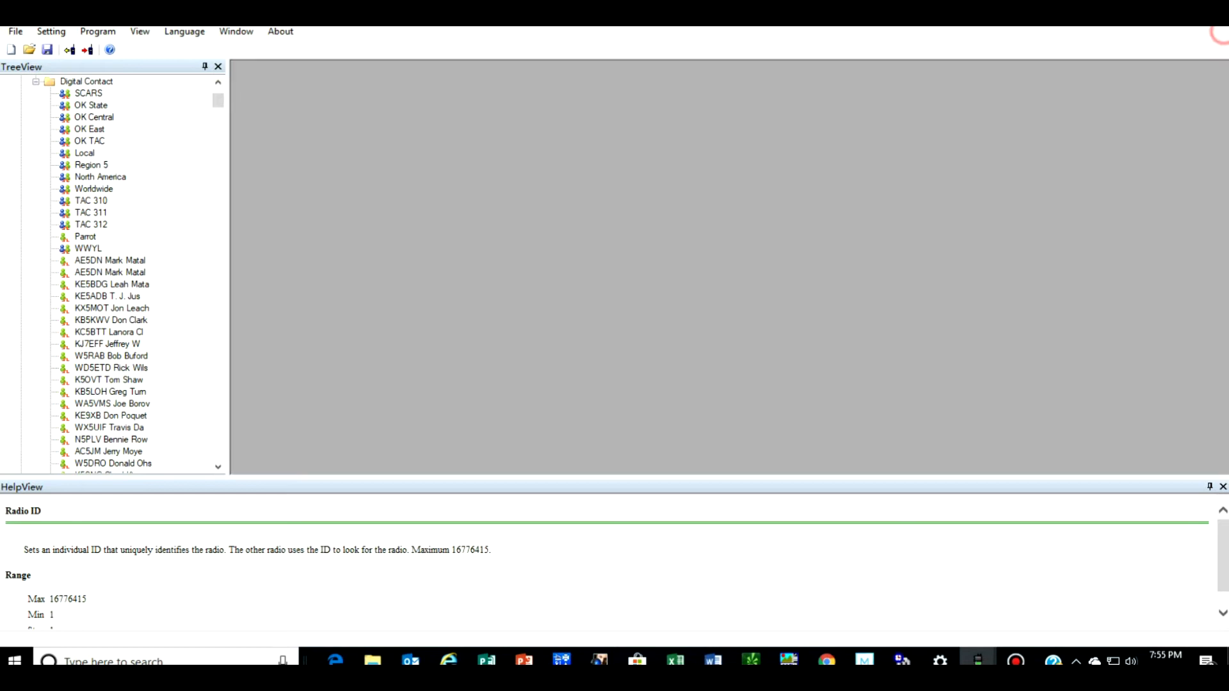
{"action": "left_click", "coordinate": [1222, 31]}
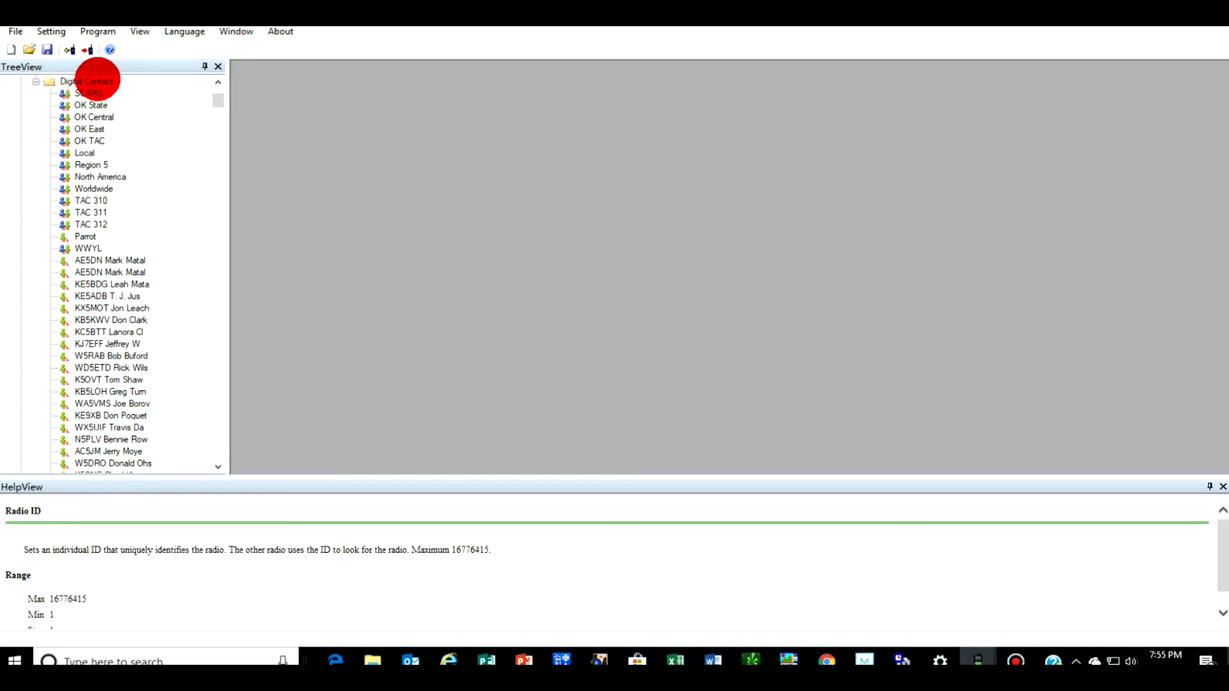
{"action": "double_click", "coordinate": [97, 80]}
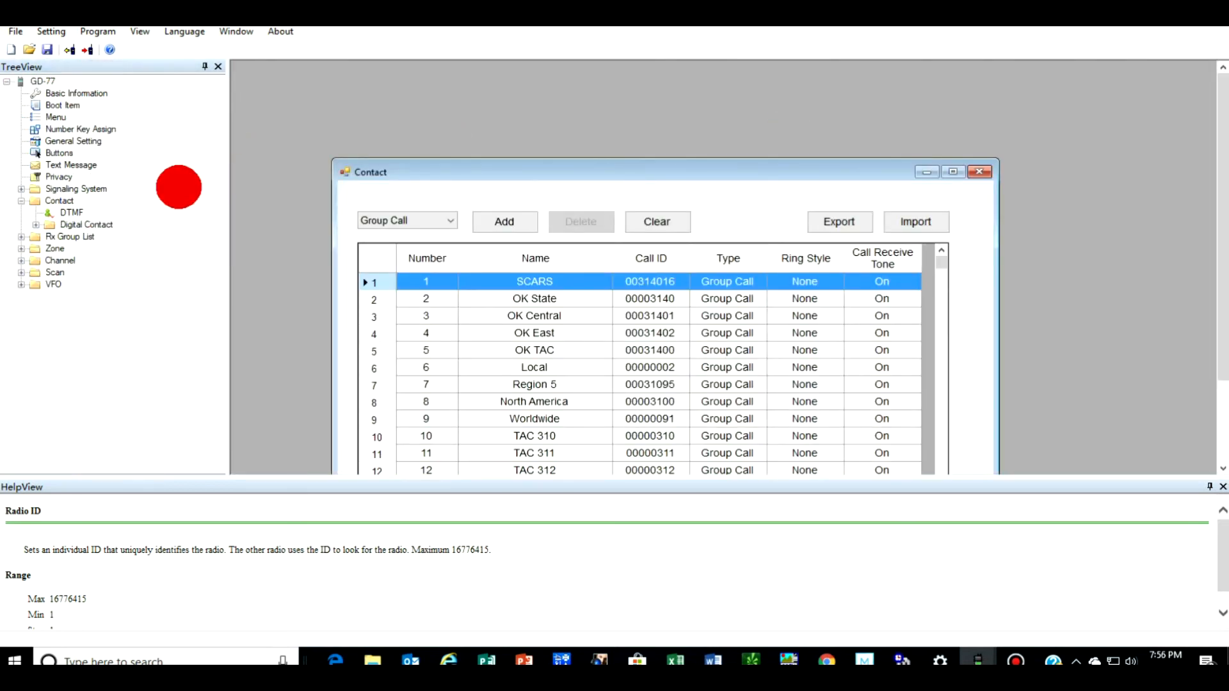
{"action": "left_click", "coordinate": [979, 171]}
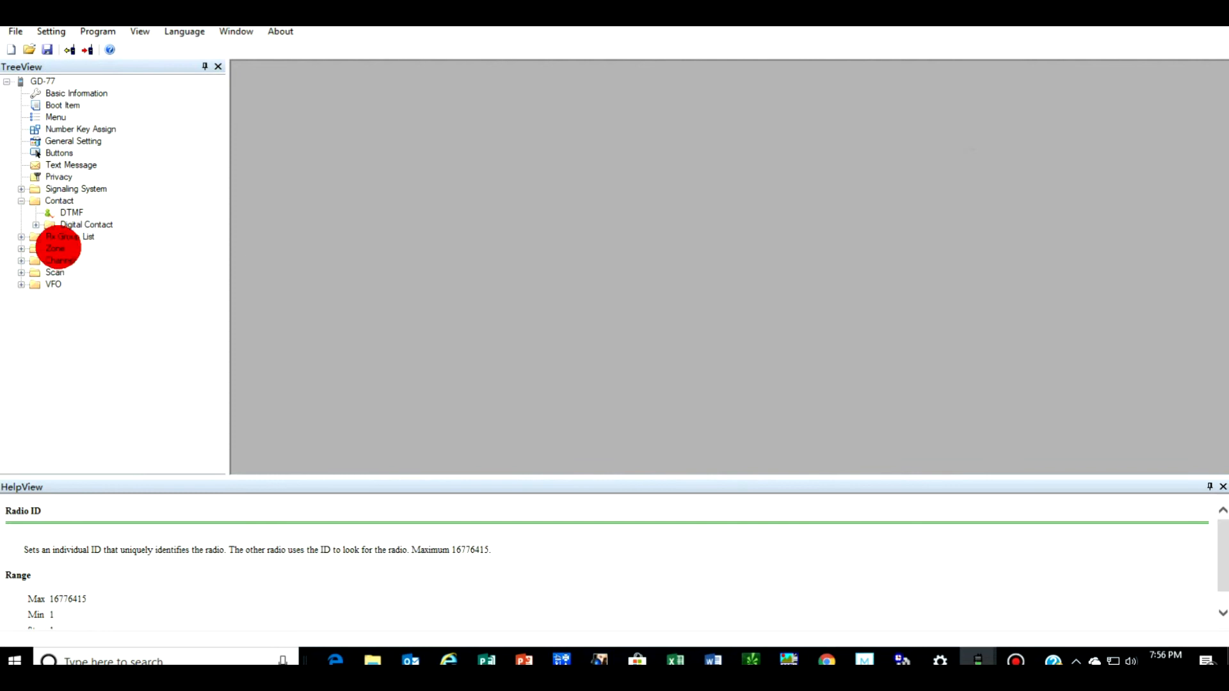
Step: Examine the codeplug's zone list and the member channels of the Big Cabin zone, closing each zone window
{"action": "double_click", "coordinate": [56, 248]}
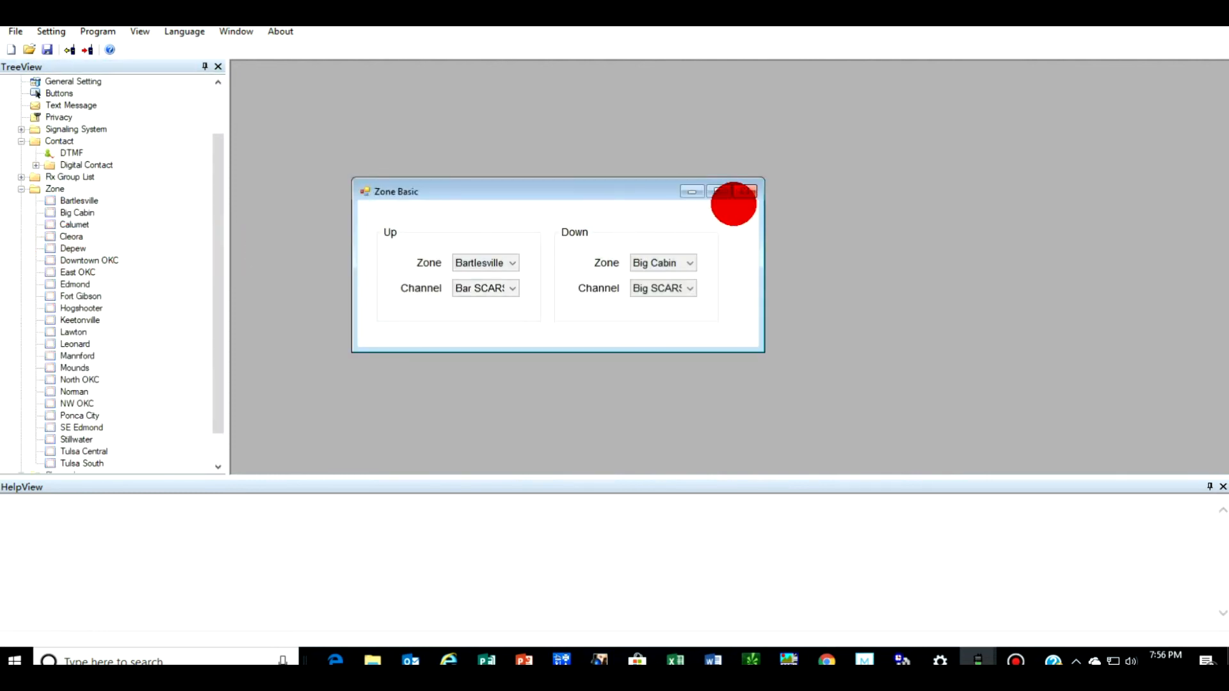
{"action": "left_click", "coordinate": [745, 191]}
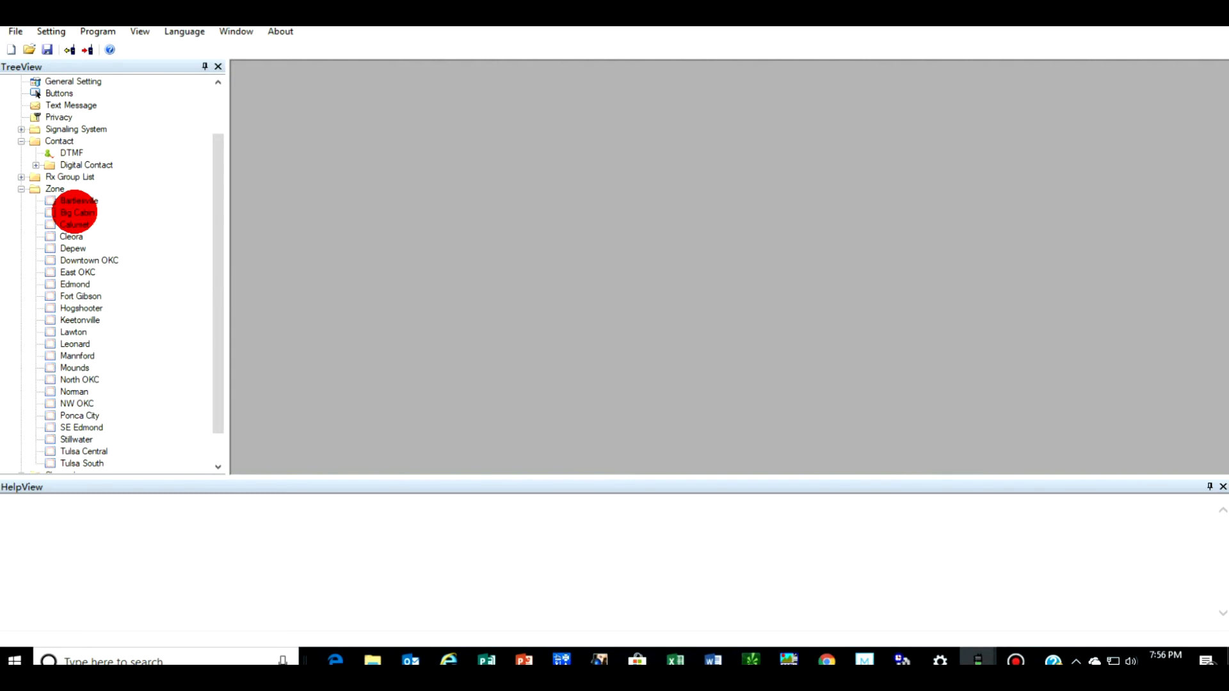
{"action": "double_click", "coordinate": [75, 212]}
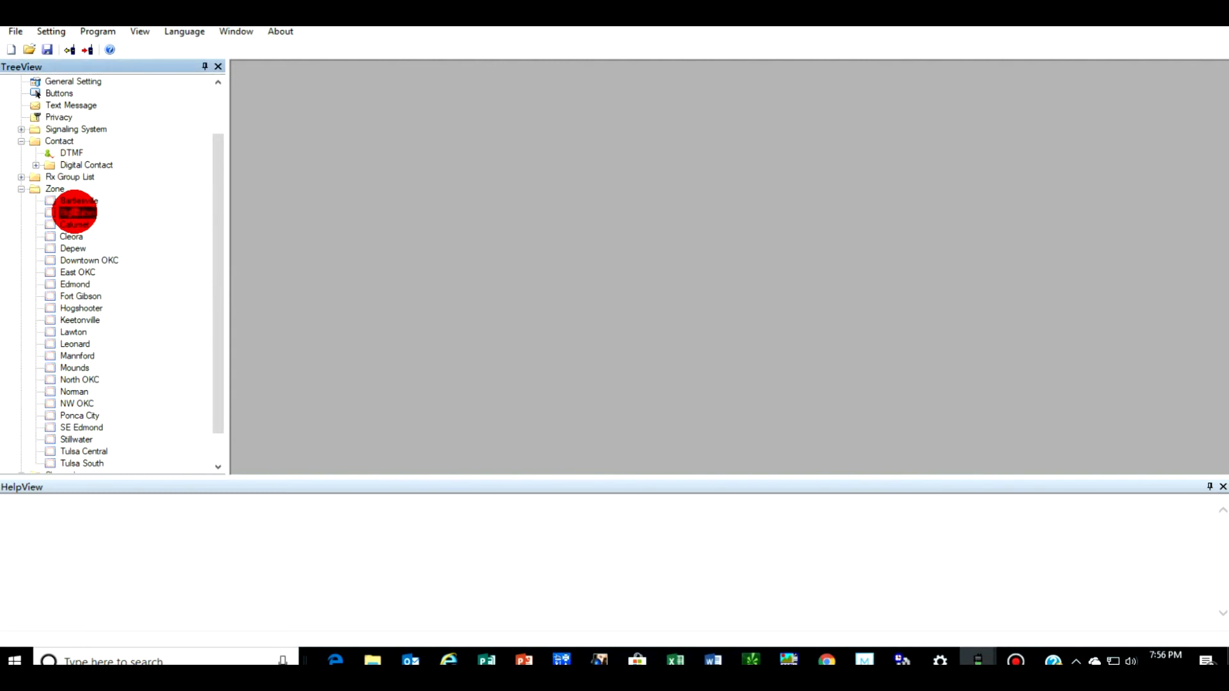
{"action": "left_click", "coordinate": [950, 212]}
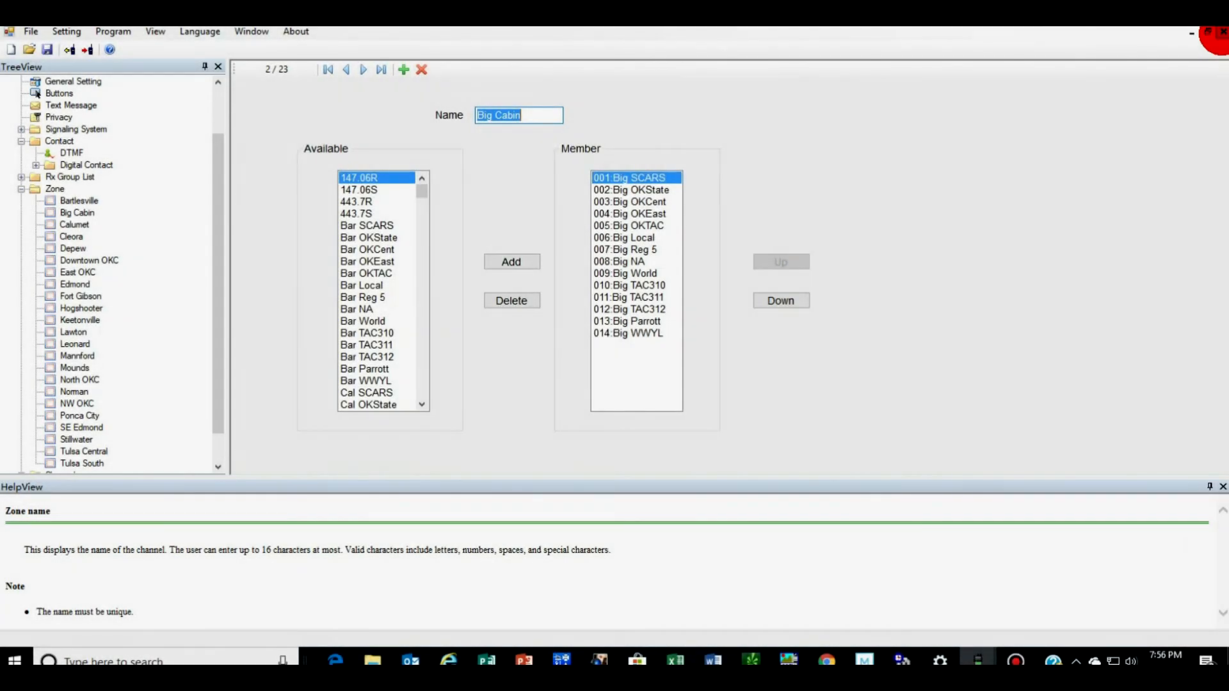
{"action": "left_click", "coordinate": [1210, 55]}
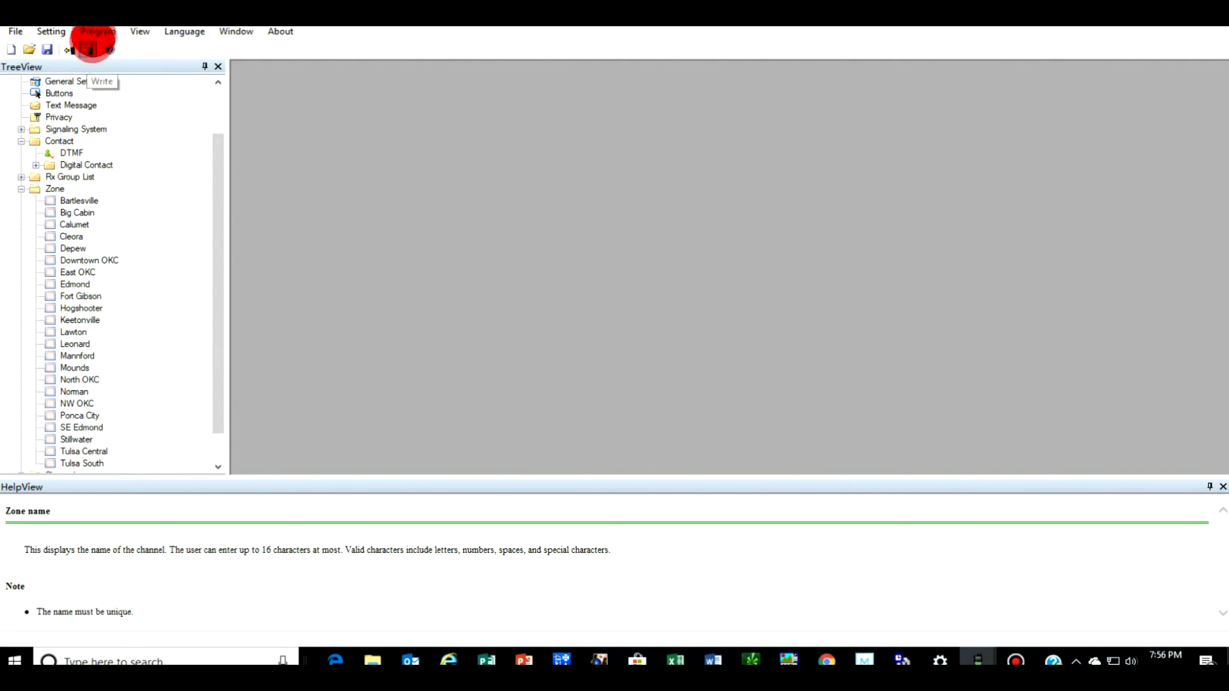
Step: Write the loaded codeplug to the GD-77 radio and acknowledge the completion message
{"action": "left_click", "coordinate": [99, 32]}
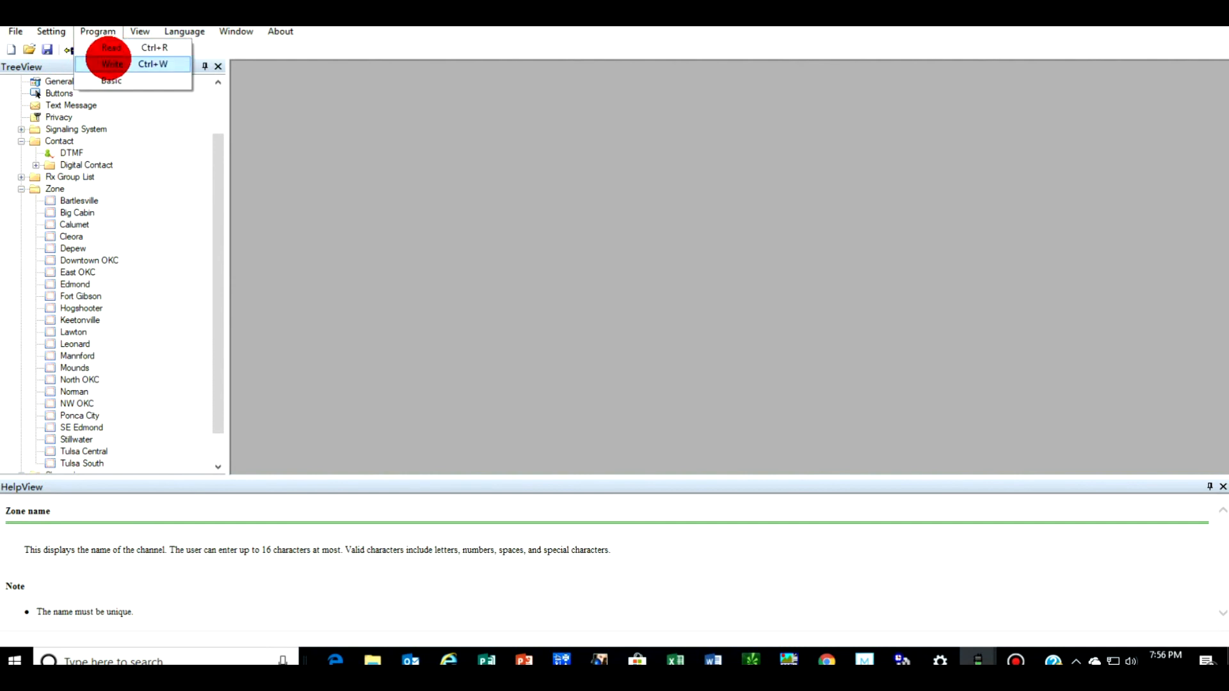
{"action": "left_click", "coordinate": [317, 110]}
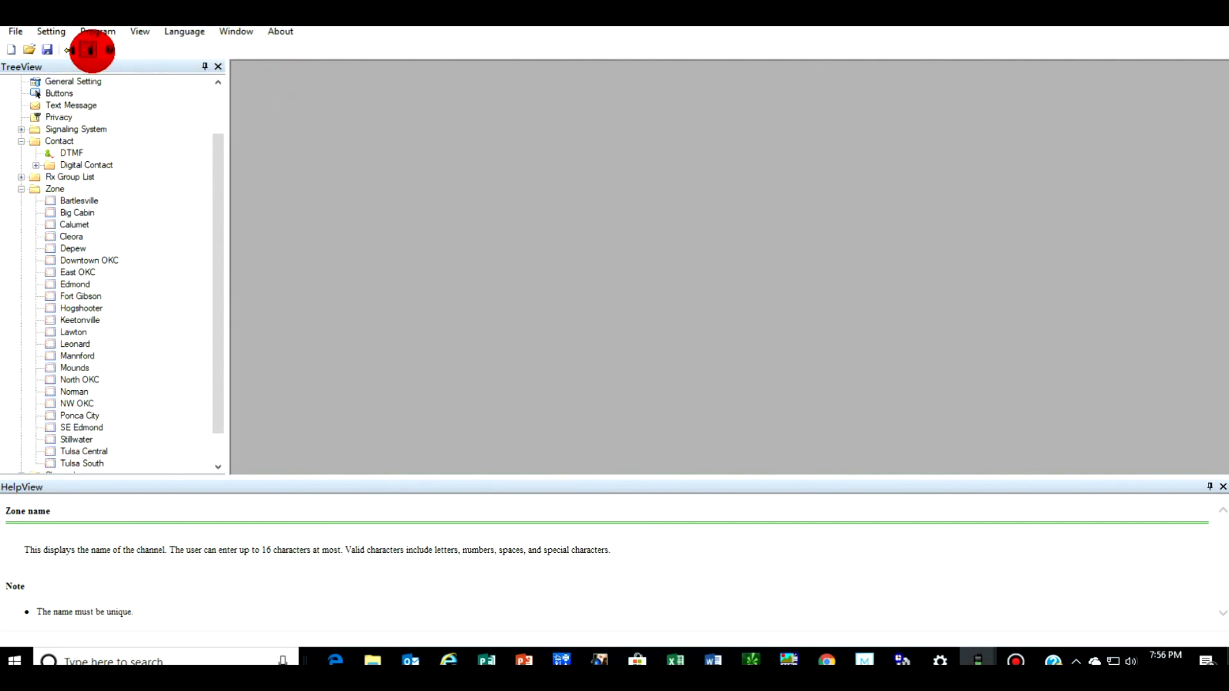
{"action": "left_click", "coordinate": [90, 50]}
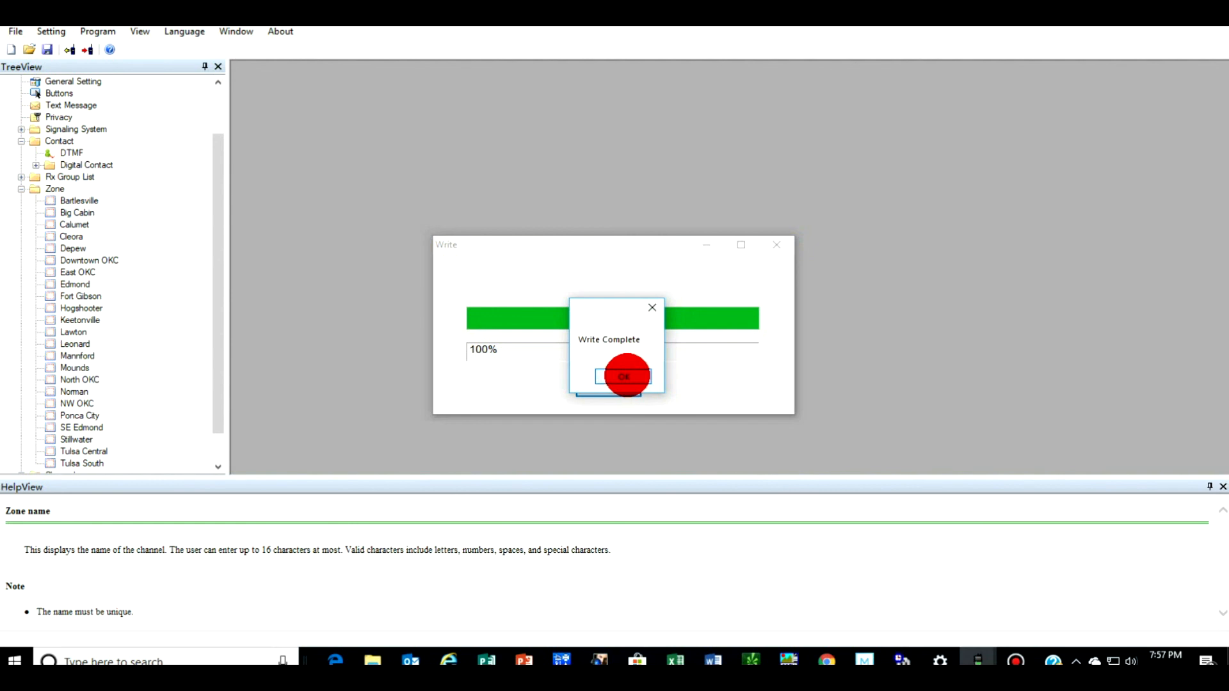
{"action": "left_click", "coordinate": [622, 376]}
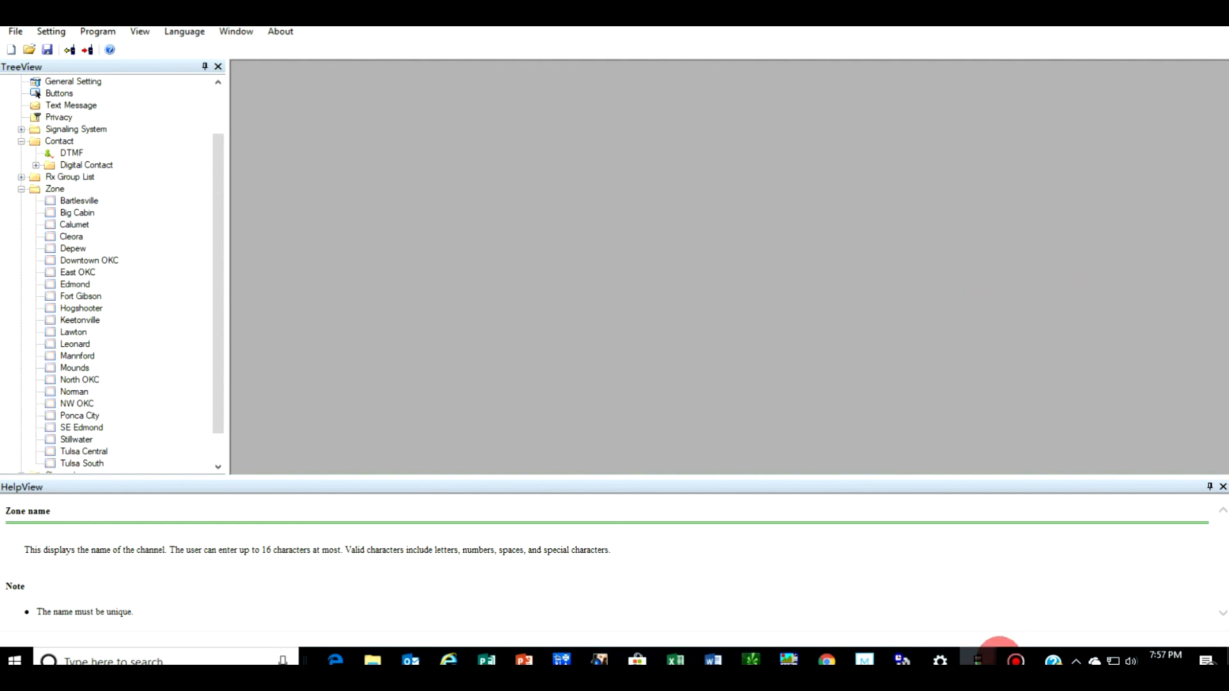
{"action": "mouse_move", "coordinate": [1016, 661]}
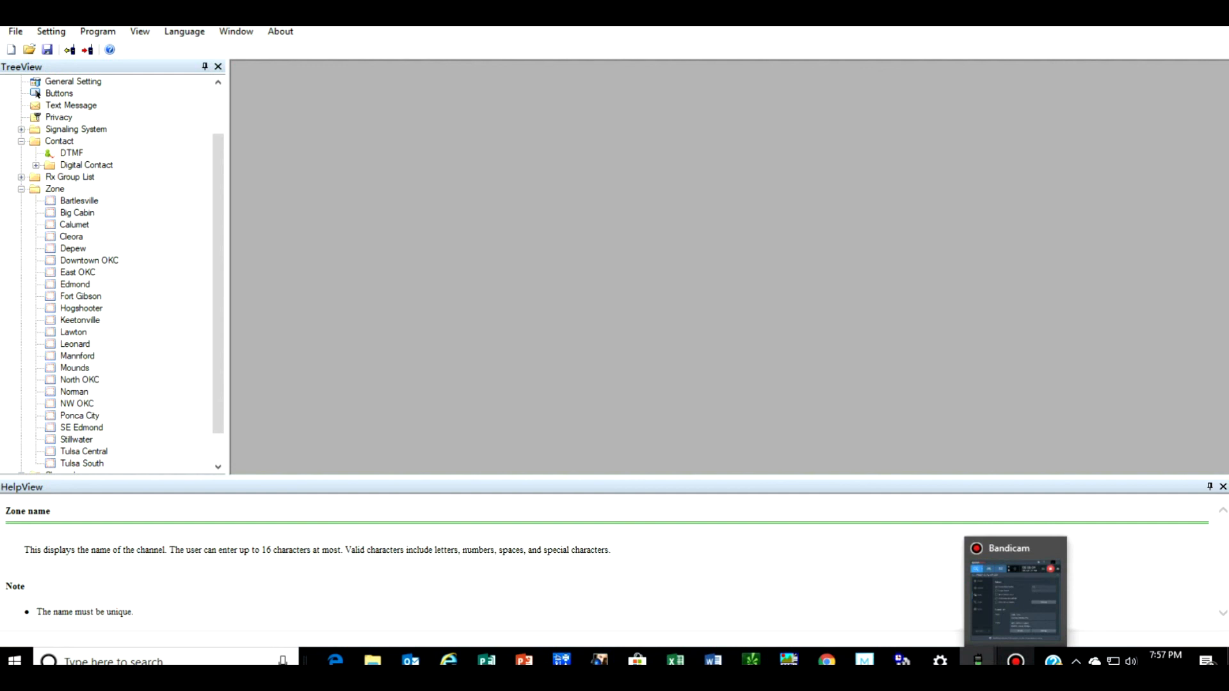